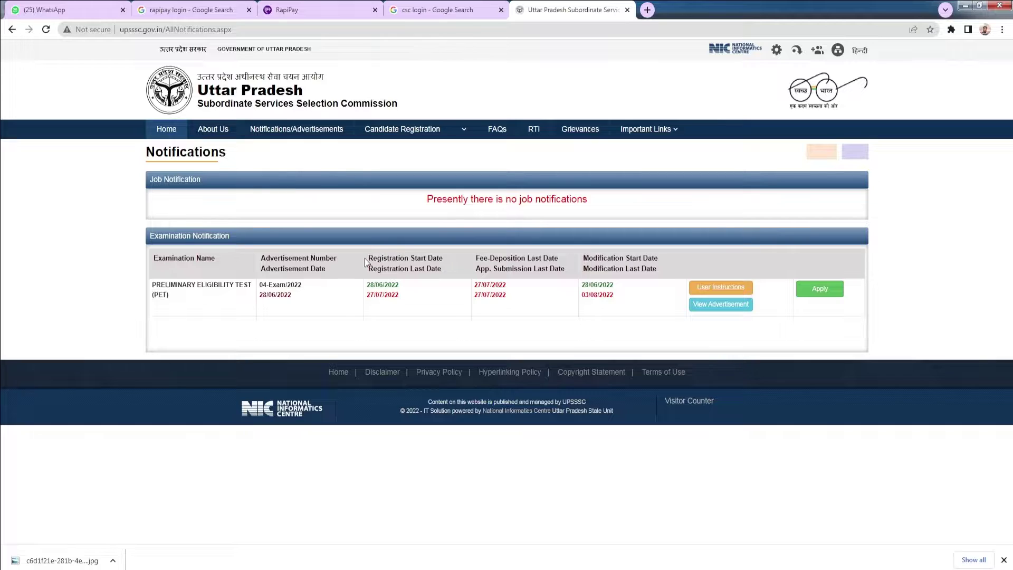
# - Review the registration, fee deposit, application submission and modification dates listed for the PRELIMINARY ELIGIBILITY TEST (PET)
pyautogui.moveTo(367, 287); pyautogui.dragTo(434, 272)
pyautogui.moveTo(368, 300); pyautogui.dragTo(401, 301)
pyautogui.moveTo(477, 258); pyautogui.dragTo(558, 259)
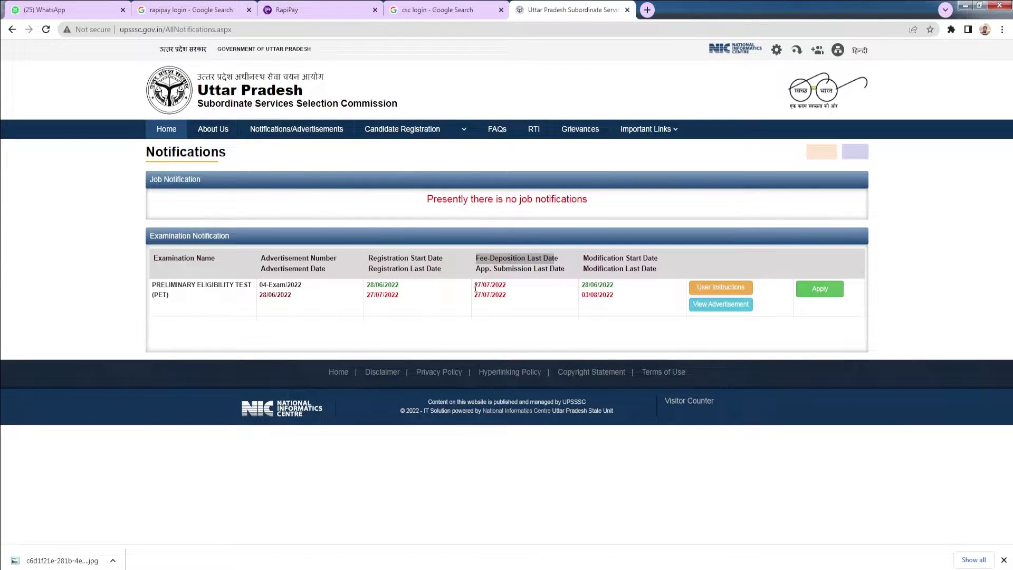
pyautogui.moveTo(475, 288); pyautogui.dragTo(507, 288)
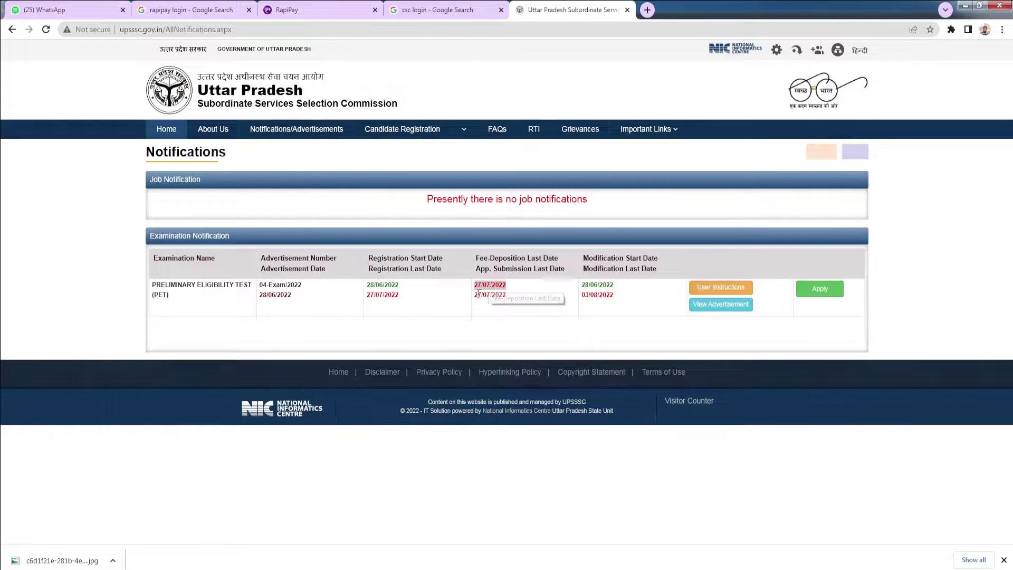
pyautogui.moveTo(475, 269); pyautogui.dragTo(576, 274)
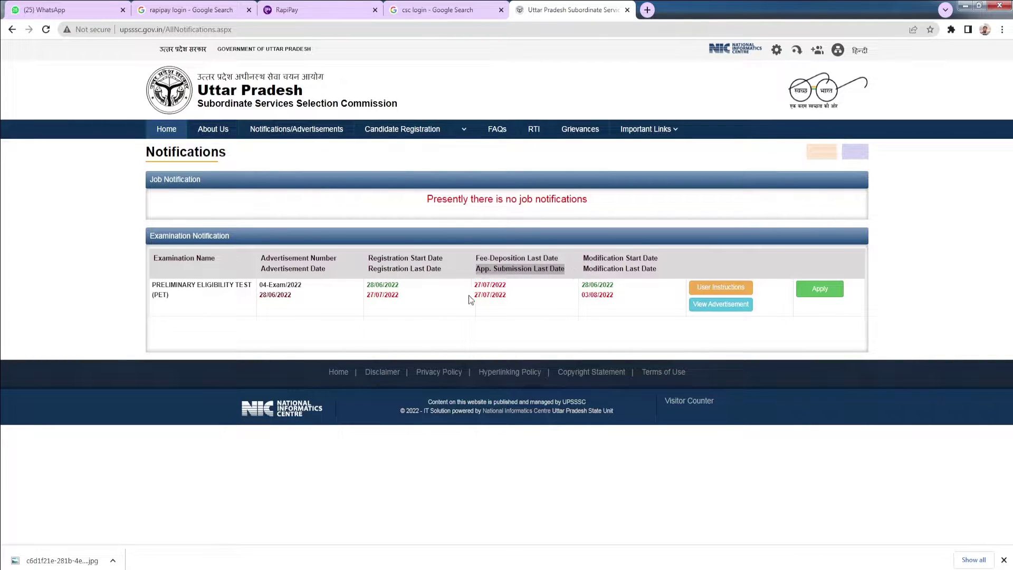
pyautogui.moveTo(475, 295); pyautogui.dragTo(505, 293)
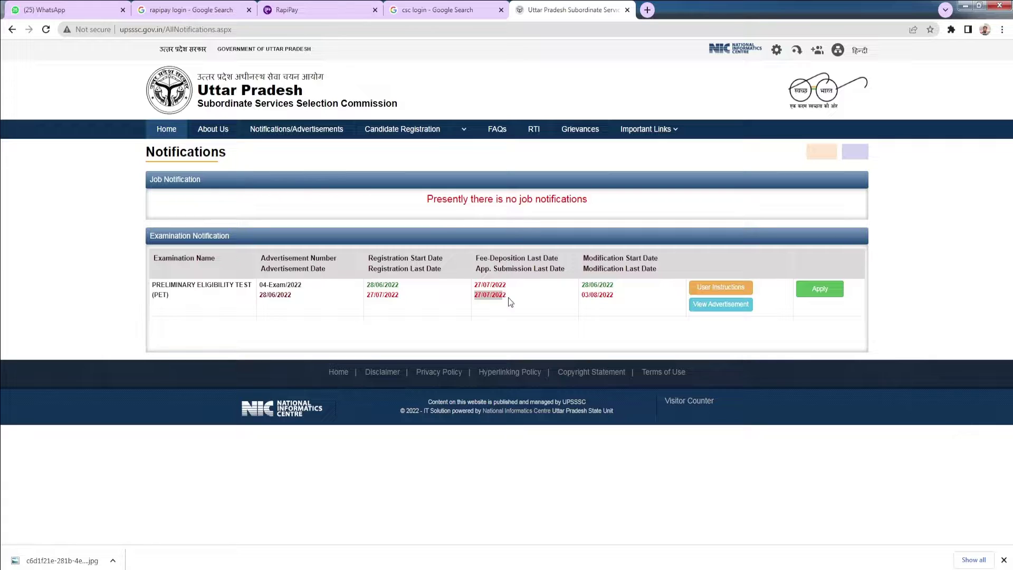
pyautogui.moveTo(586, 257); pyautogui.dragTo(680, 260)
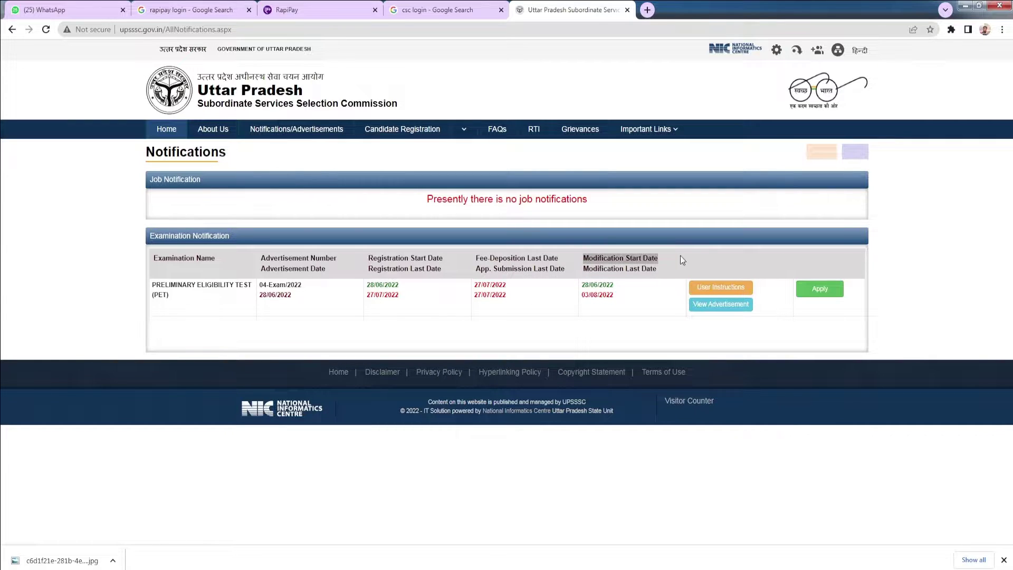
pyautogui.moveTo(616, 268); pyautogui.dragTo(656, 269)
pyautogui.click(587, 294)
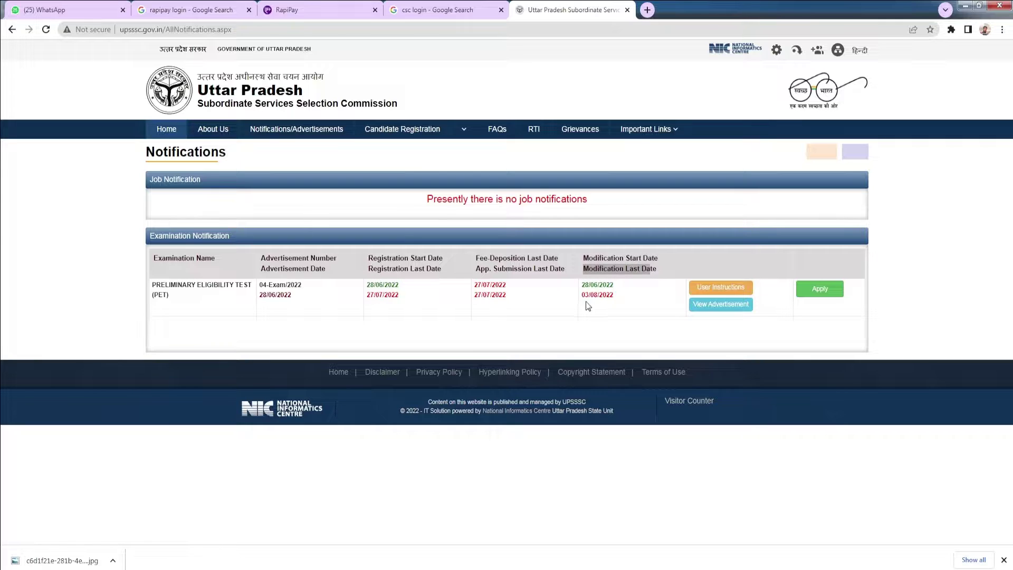
pyautogui.moveTo(583, 295); pyautogui.dragTo(626, 299)
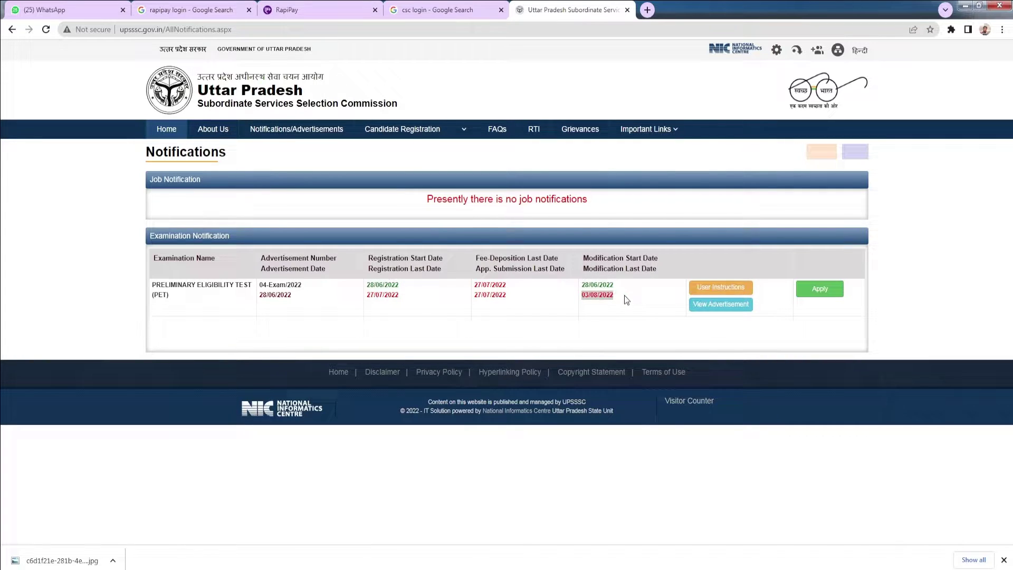
# - Start an application for the PRELIMINARY ELIGIBILITY TEST (PET) and open its candidate registration
pyautogui.click(820, 291)
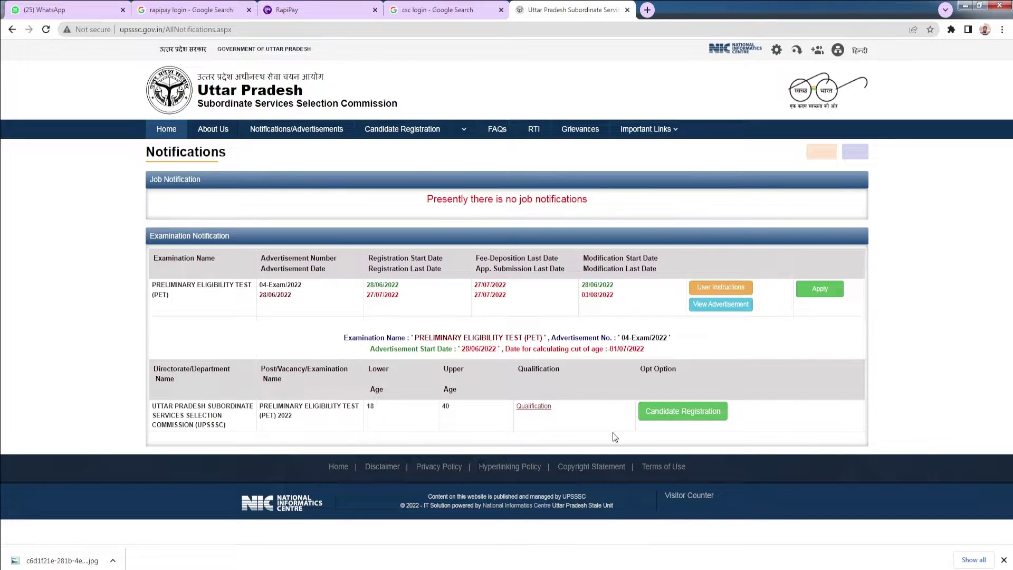
pyautogui.click(670, 415)
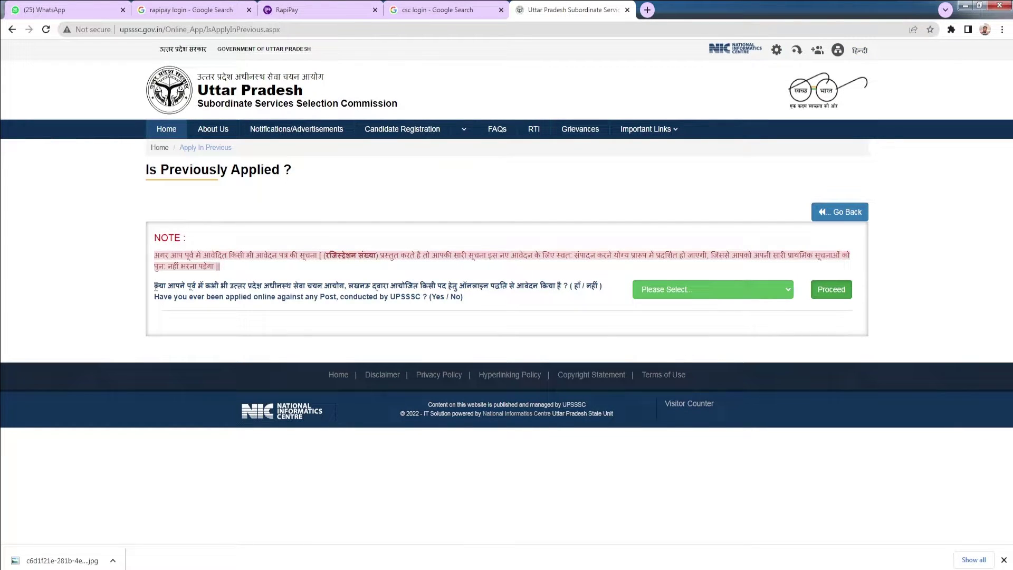
pyautogui.moveTo(156, 287); pyautogui.dragTo(598, 286)
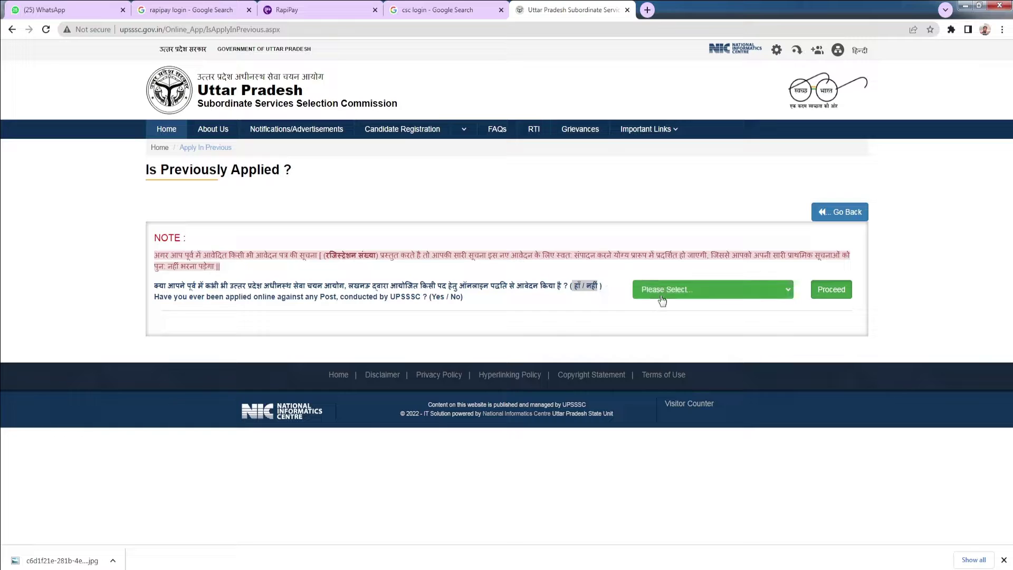
# - Answer Yes to having previously applied online, accept the declaration and inspect the old registration number form
pyautogui.click(690, 296)
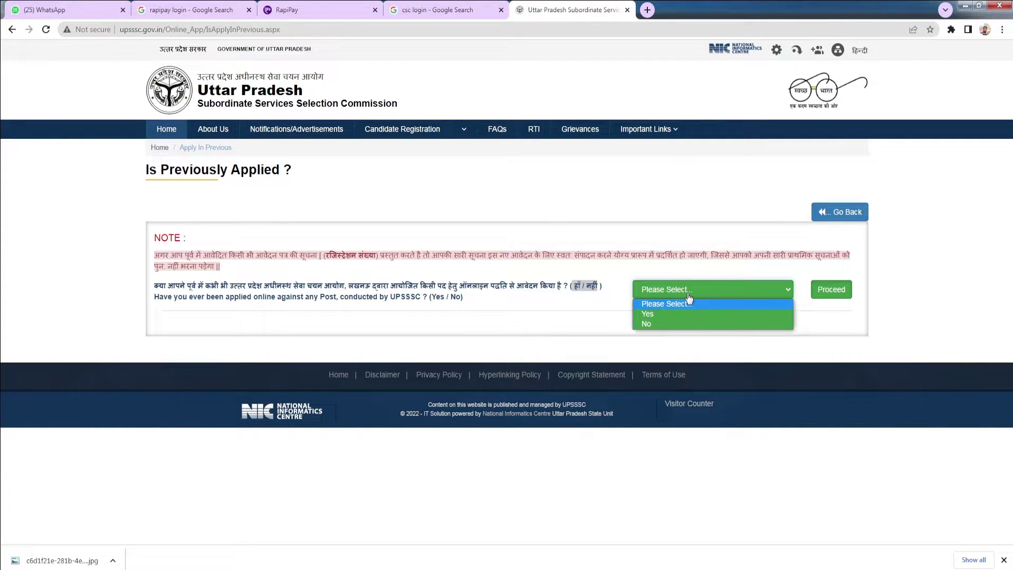
pyautogui.click(679, 317)
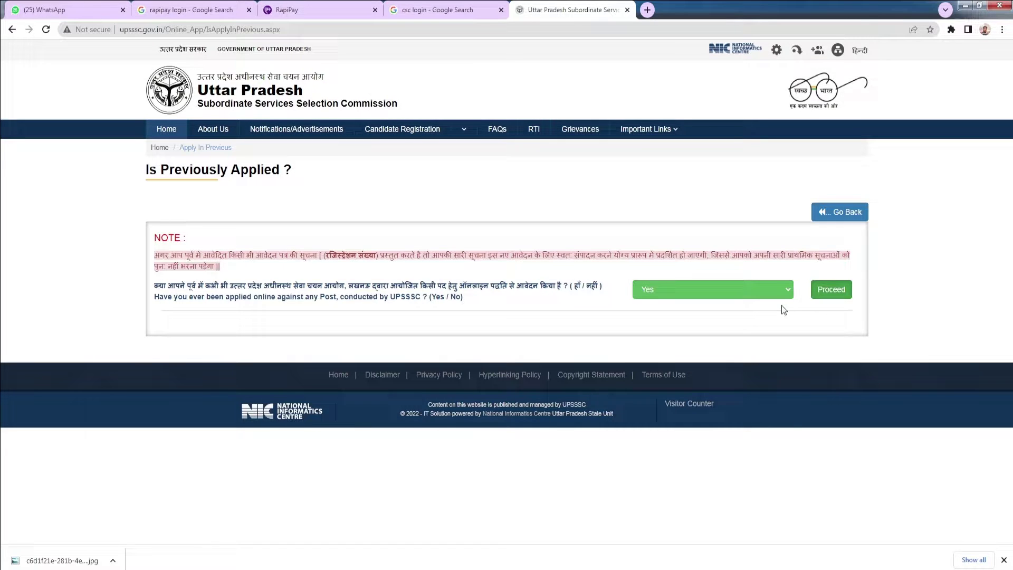
pyautogui.click(823, 293)
pyautogui.click(192, 442)
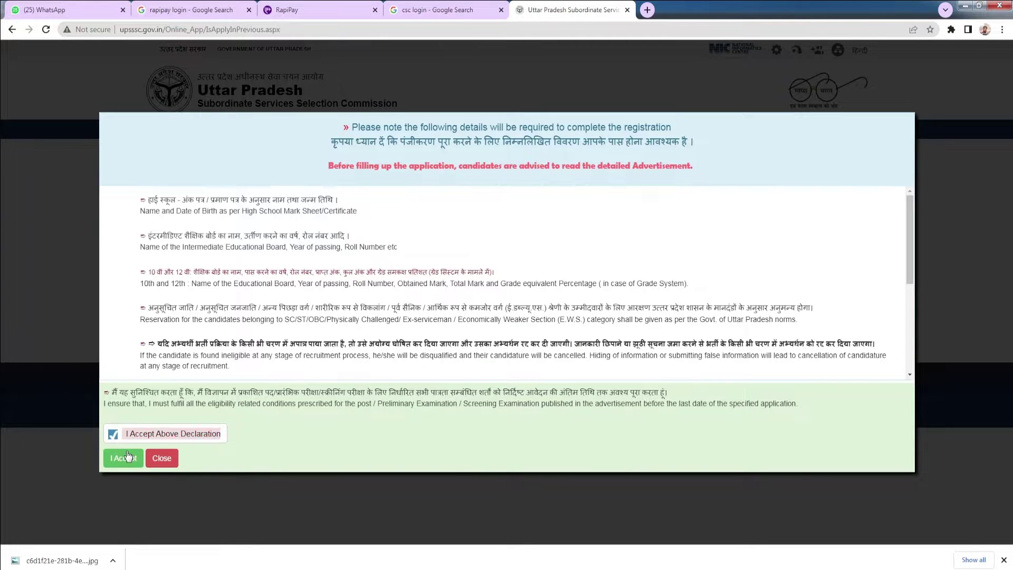
pyautogui.click(123, 458)
pyautogui.click(206, 386)
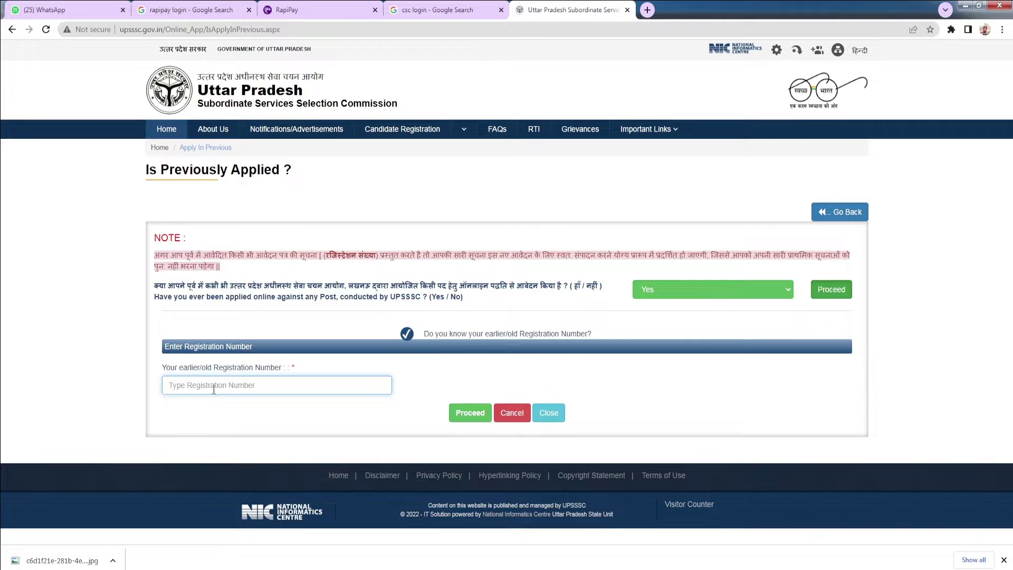
pyautogui.moveTo(161, 376); pyautogui.dragTo(328, 380)
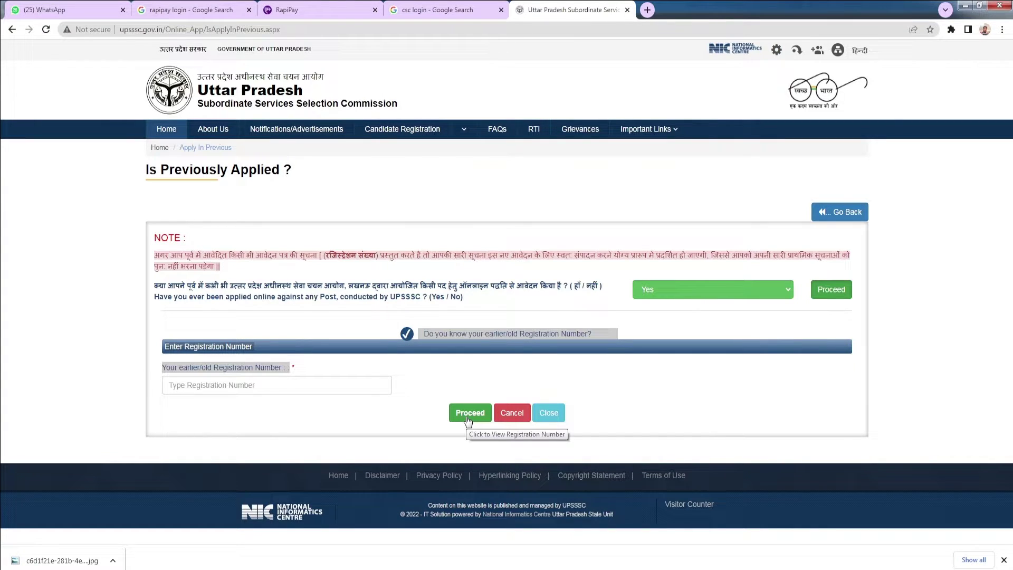
# - Answer No to having previously applied online, proceed and accept the declaration to open the application form
pyautogui.click(682, 290)
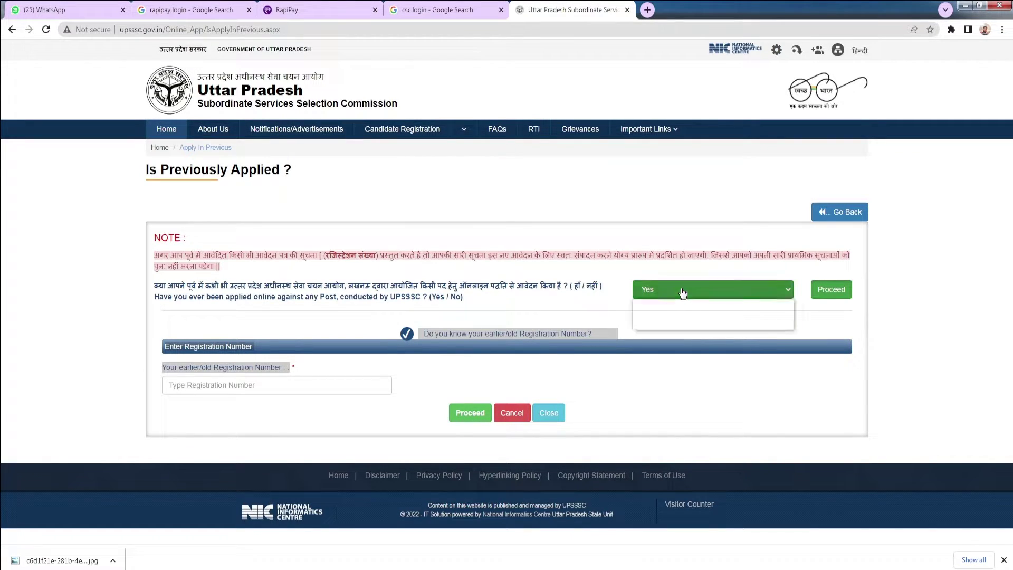
pyautogui.click(670, 323)
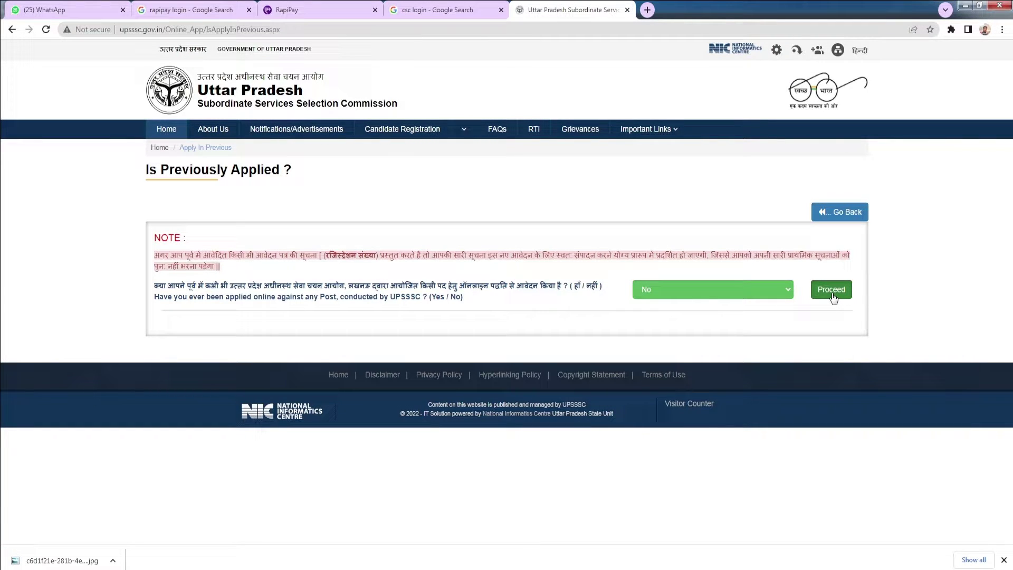
pyautogui.click(832, 290)
pyautogui.click(121, 433)
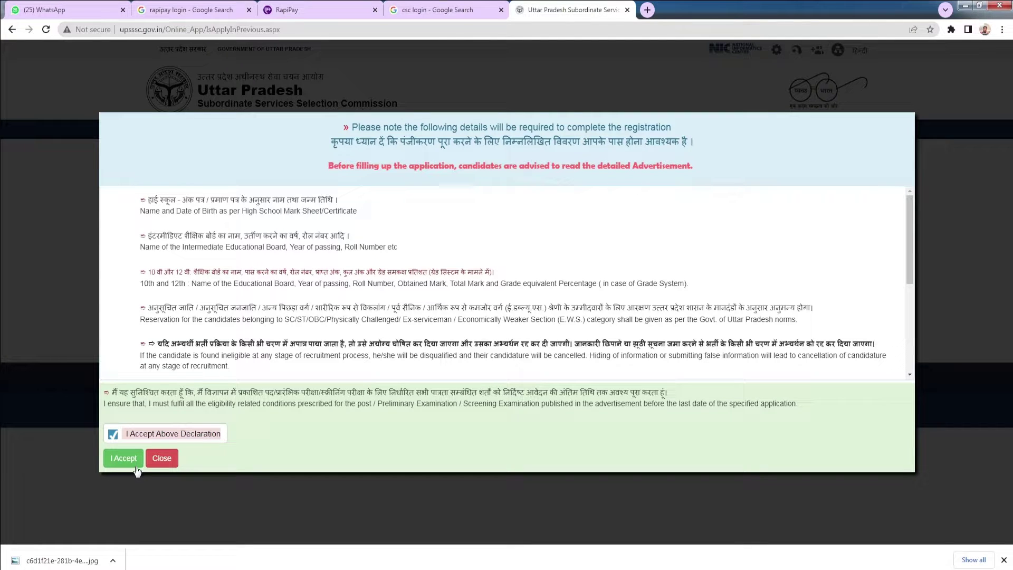
pyautogui.click(136, 468)
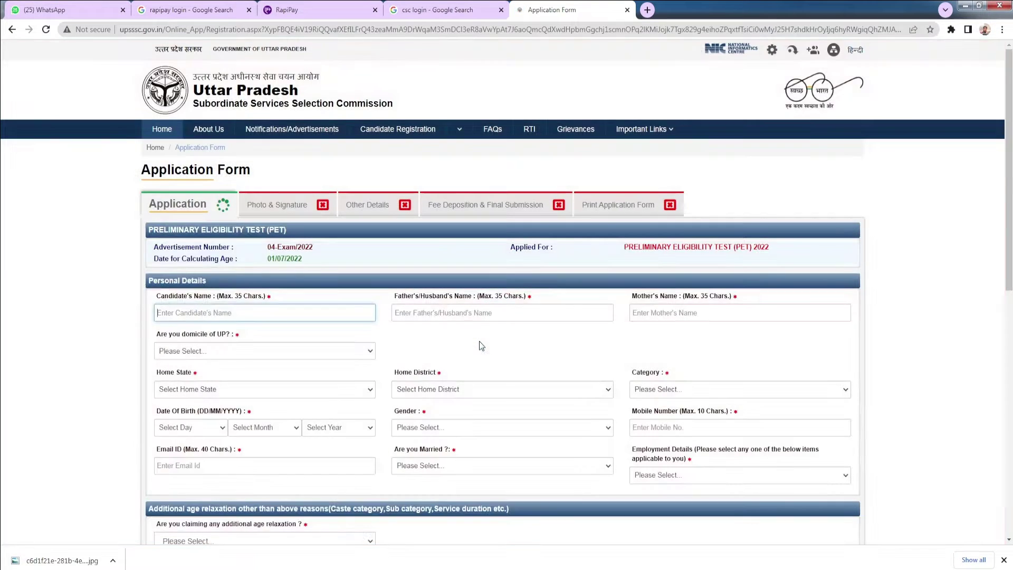
# - Dismiss the form's notice and review the candidate's, father's/husband's and mother's name fields in Personal Details
pyautogui.click(148, 286)
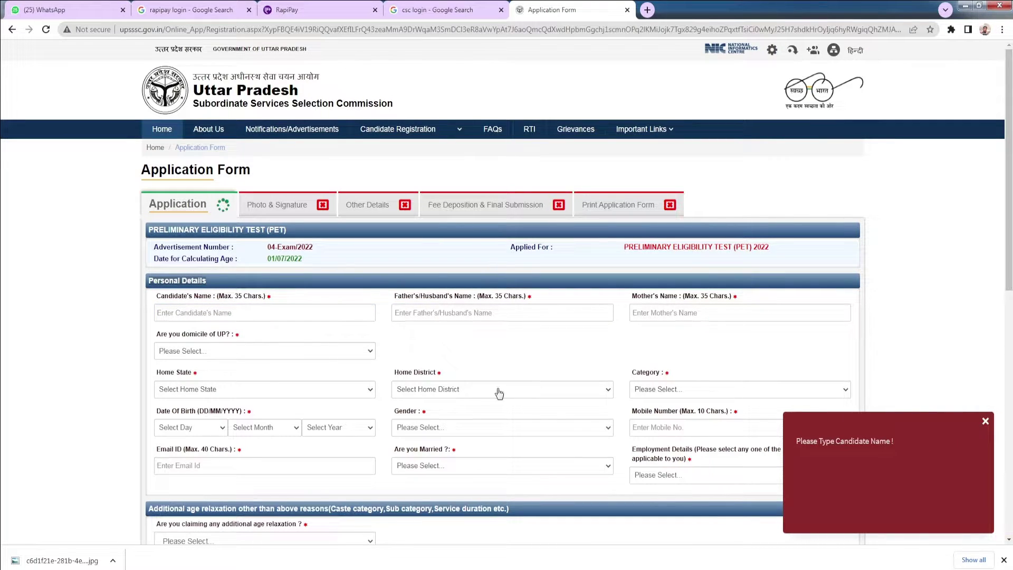
pyautogui.click(984, 422)
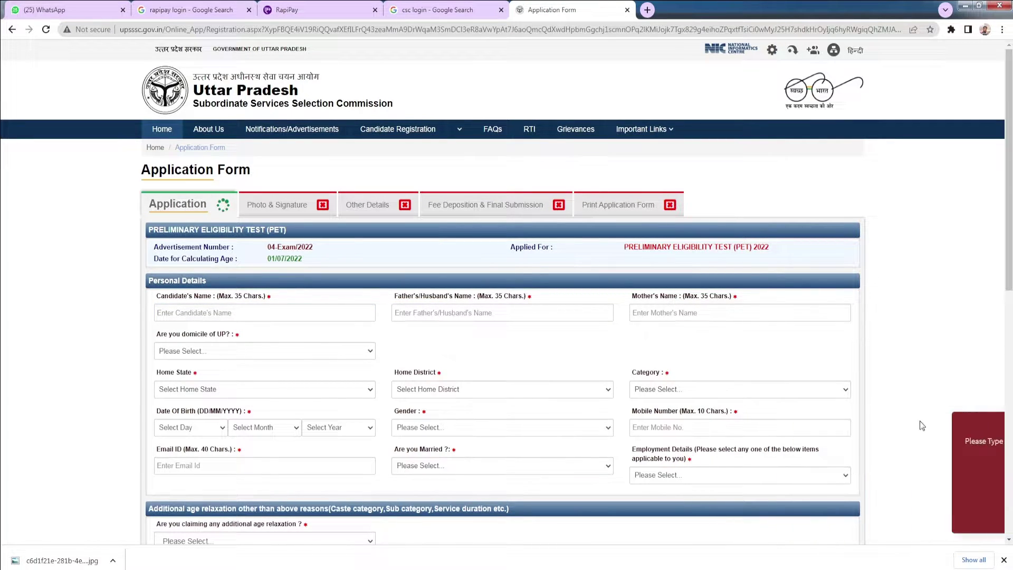
pyautogui.moveTo(157, 303); pyautogui.dragTo(211, 300)
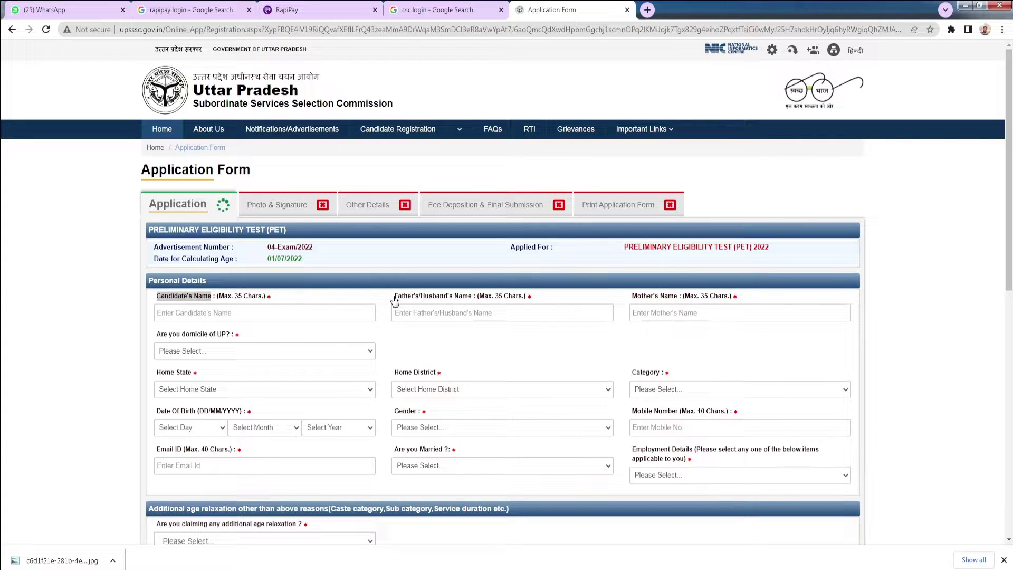
pyautogui.moveTo(394, 296); pyautogui.dragTo(485, 304)
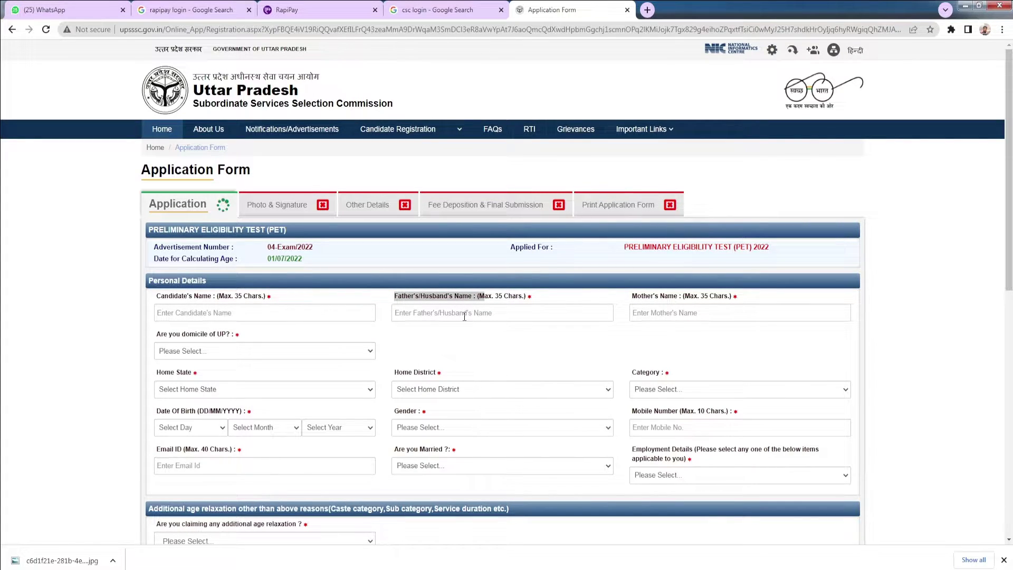
pyautogui.moveTo(628, 296); pyautogui.dragTo(658, 317)
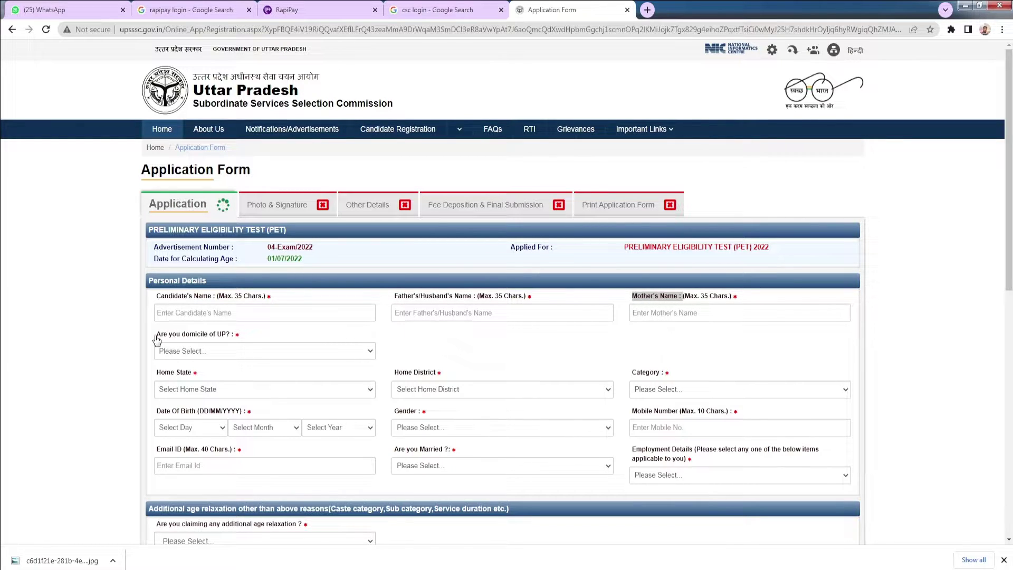
# - Set the UP domicile question to Yes and acknowledge the caste category and domicile notice
pyautogui.moveTo(156, 334); pyautogui.dragTo(231, 351)
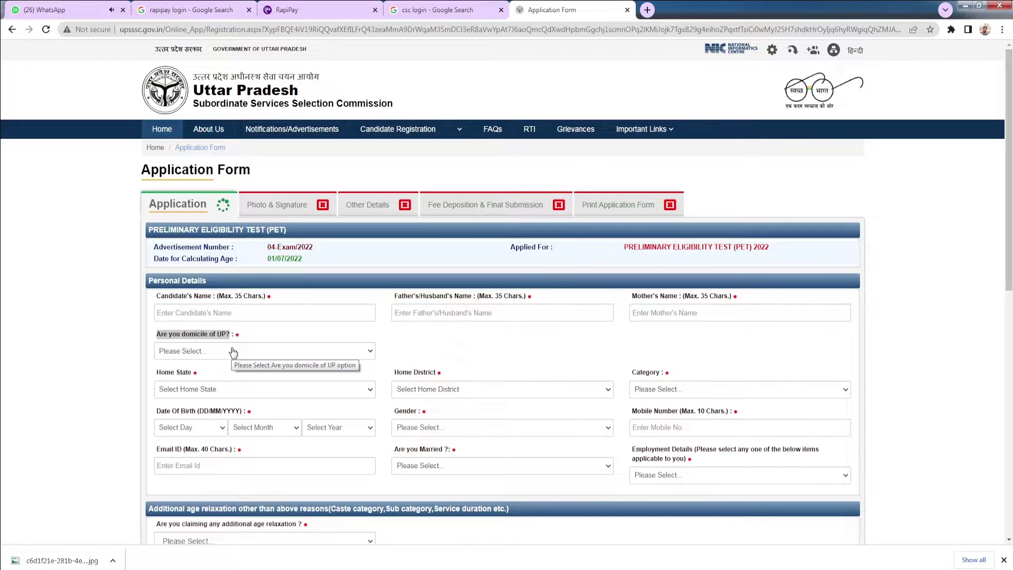
pyautogui.click(234, 352)
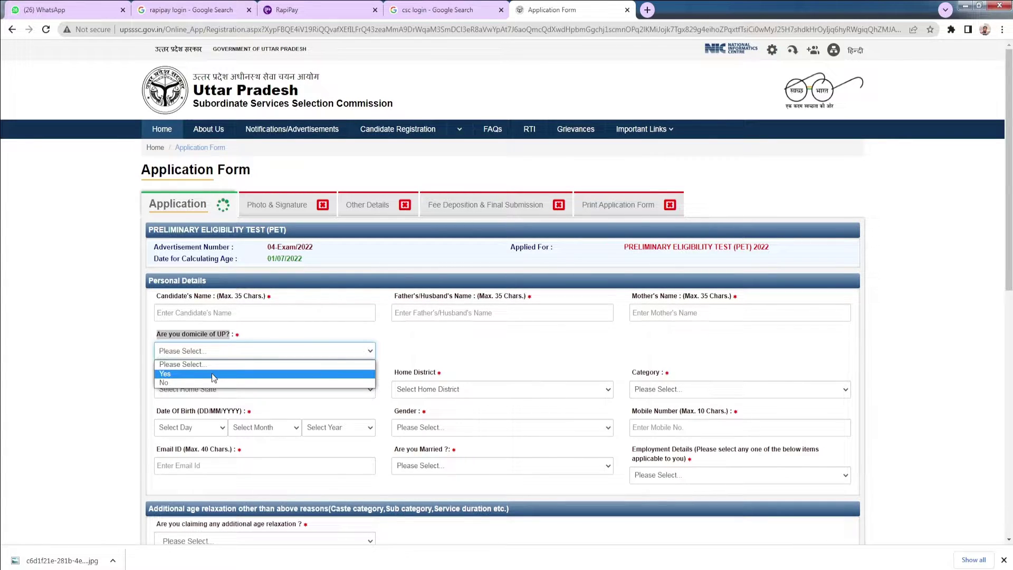
pyautogui.click(211, 373)
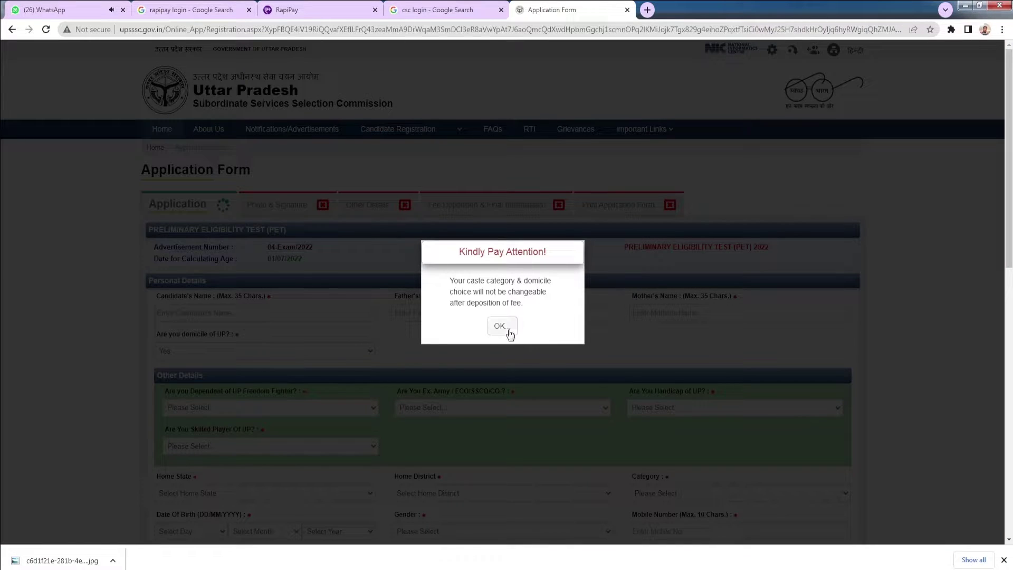
pyautogui.click(507, 331)
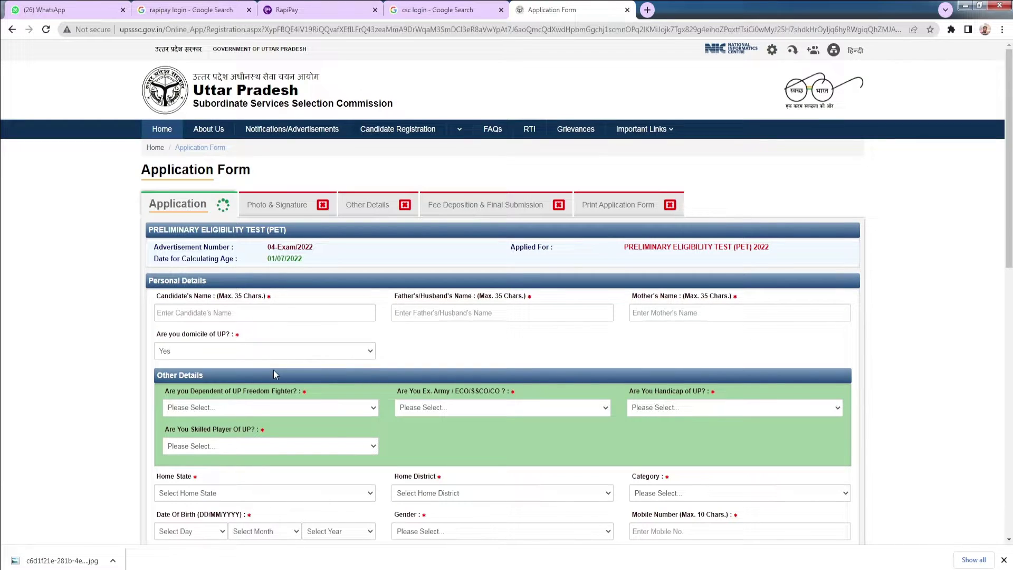
# - Examine the answer options for the freedom fighter dependent, ex-army, handicap and skilled player questions in Other Details
pyautogui.scroll(-1, 253, 372)
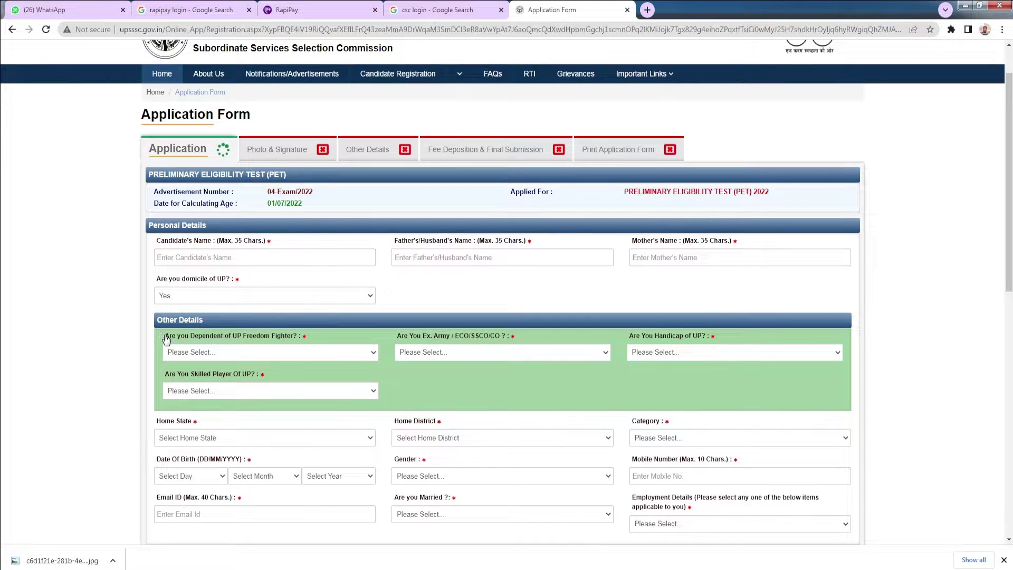
pyautogui.moveTo(161, 335); pyautogui.dragTo(302, 338)
pyautogui.click(278, 354)
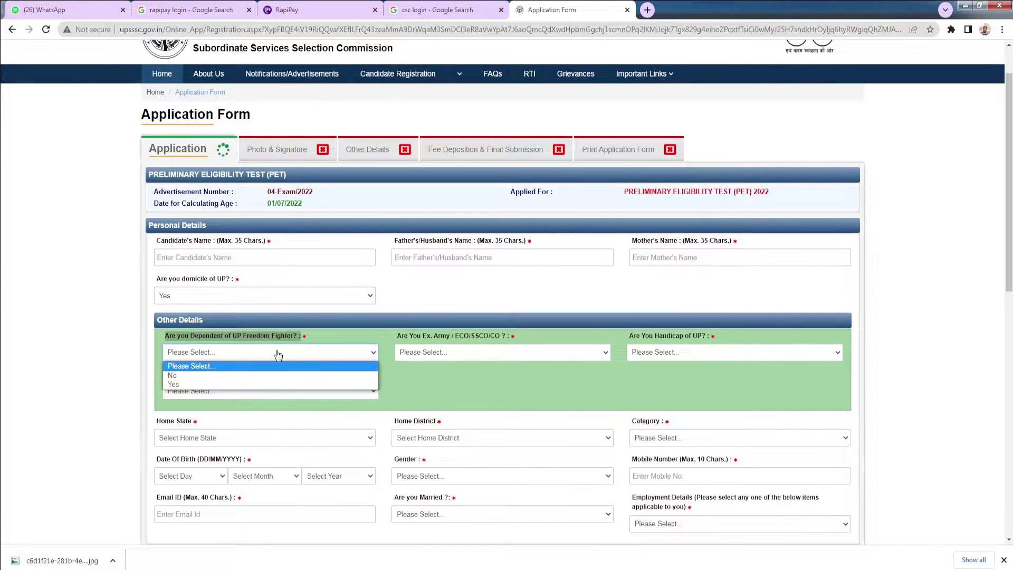
pyautogui.click(393, 337)
pyautogui.moveTo(395, 335); pyautogui.dragTo(501, 336)
pyautogui.click(465, 354)
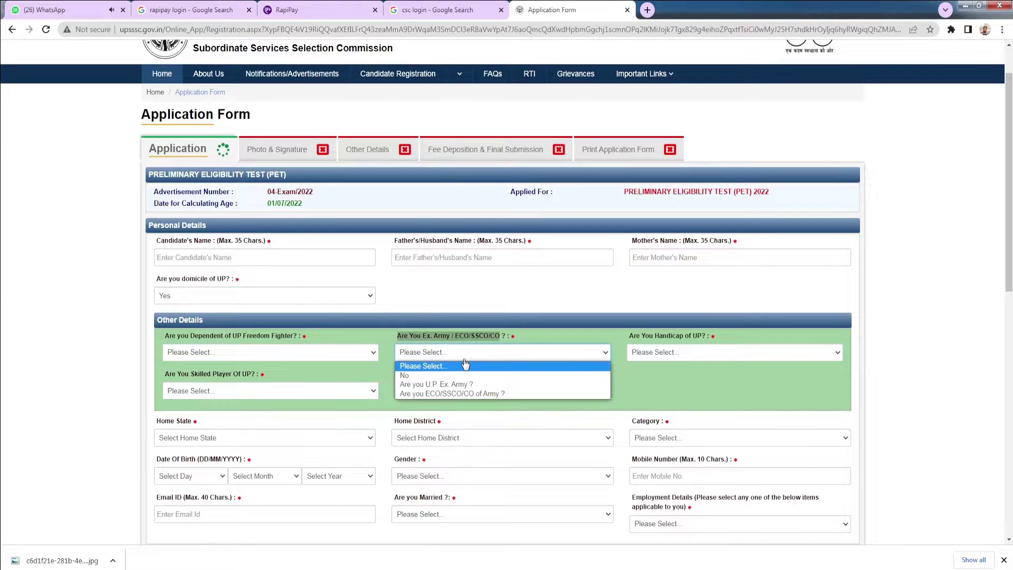
pyautogui.click(630, 337)
pyautogui.moveTo(629, 336); pyautogui.dragTo(705, 338)
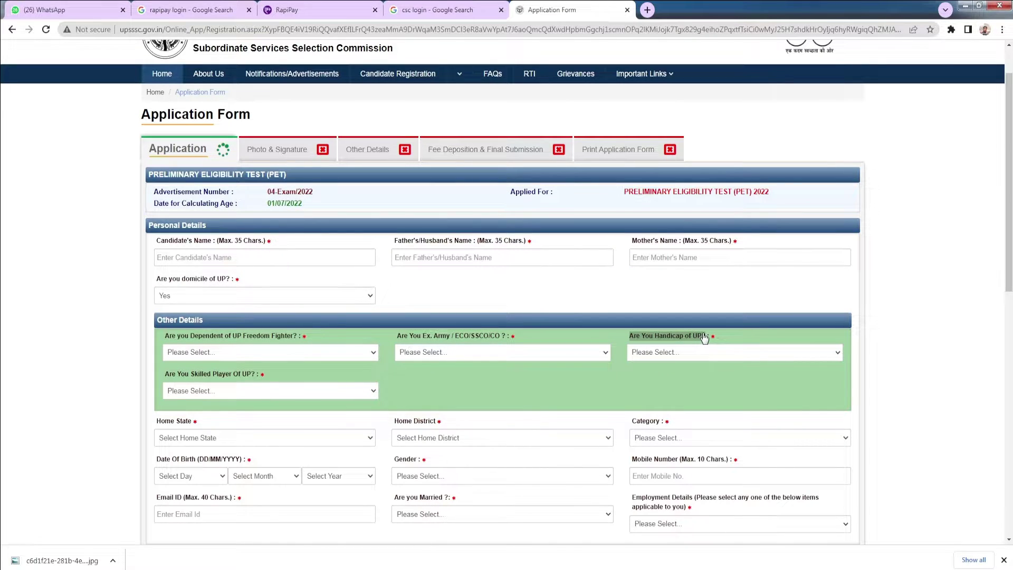
pyautogui.click(675, 354)
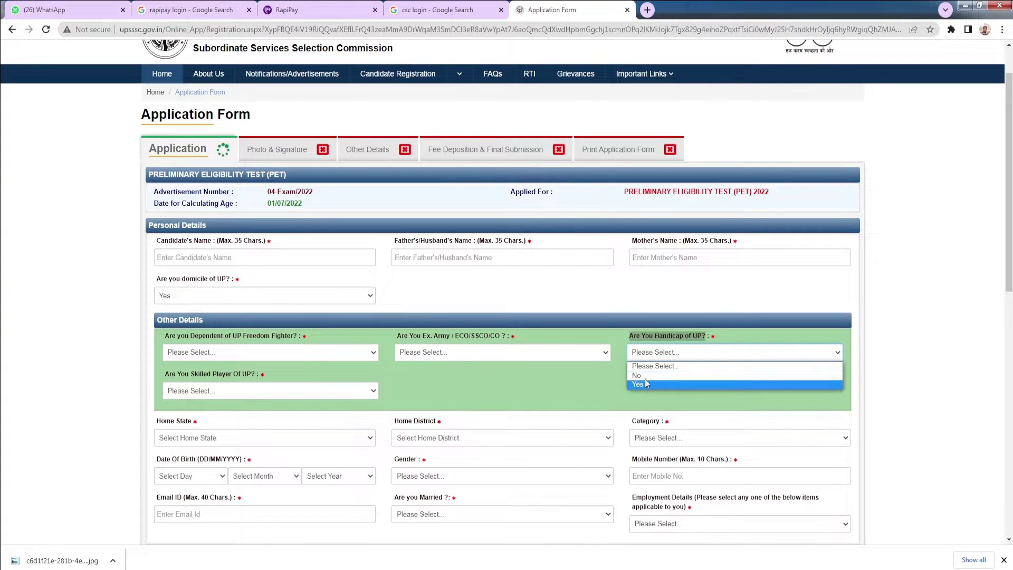
pyautogui.click(156, 371)
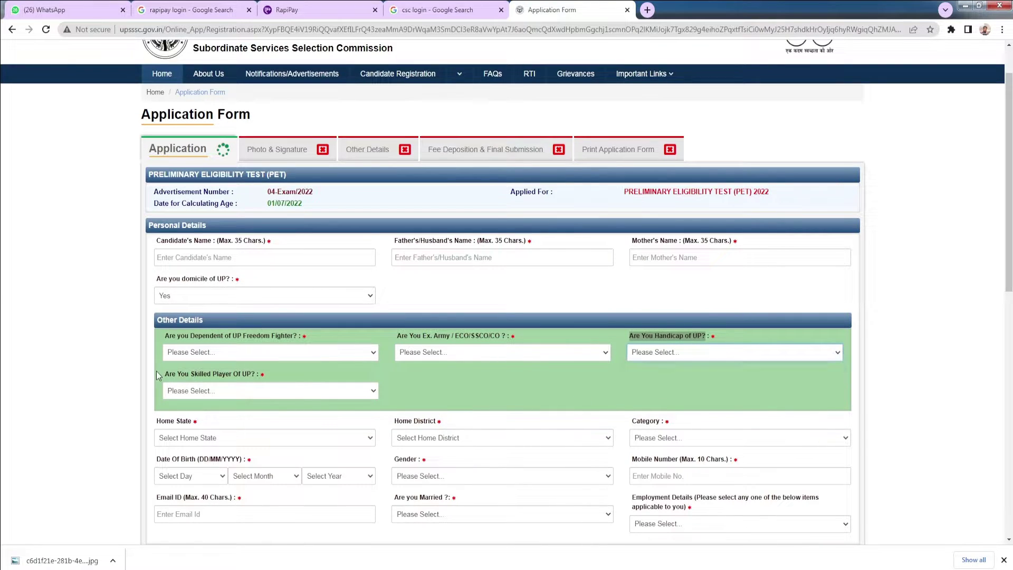
pyautogui.moveTo(156, 371); pyautogui.dragTo(267, 384)
pyautogui.click(247, 393)
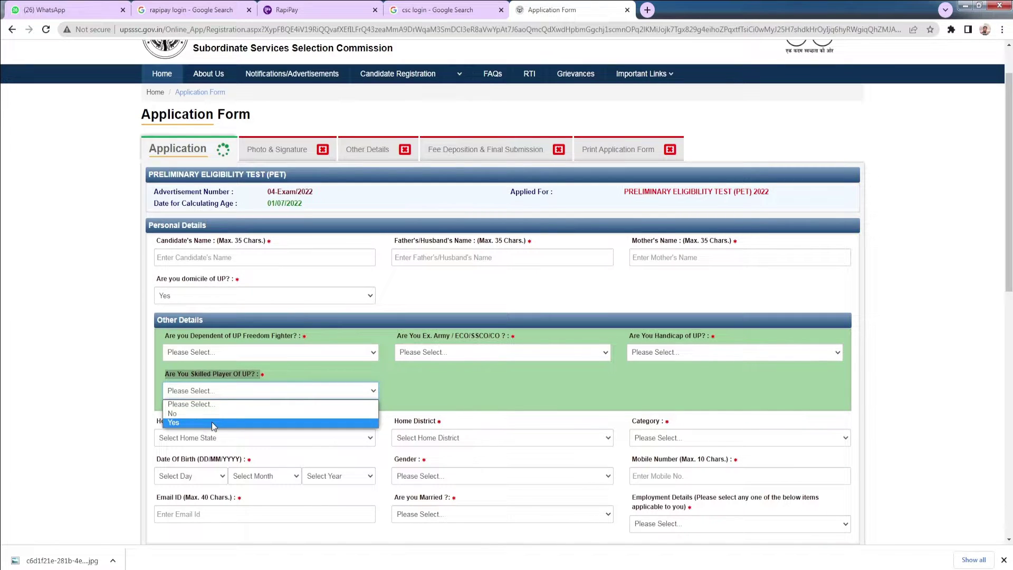
# - Set the Home State in Personal Details to UTTAR PRADESH
pyautogui.click(409, 381)
pyautogui.scroll(-2, 168, 330)
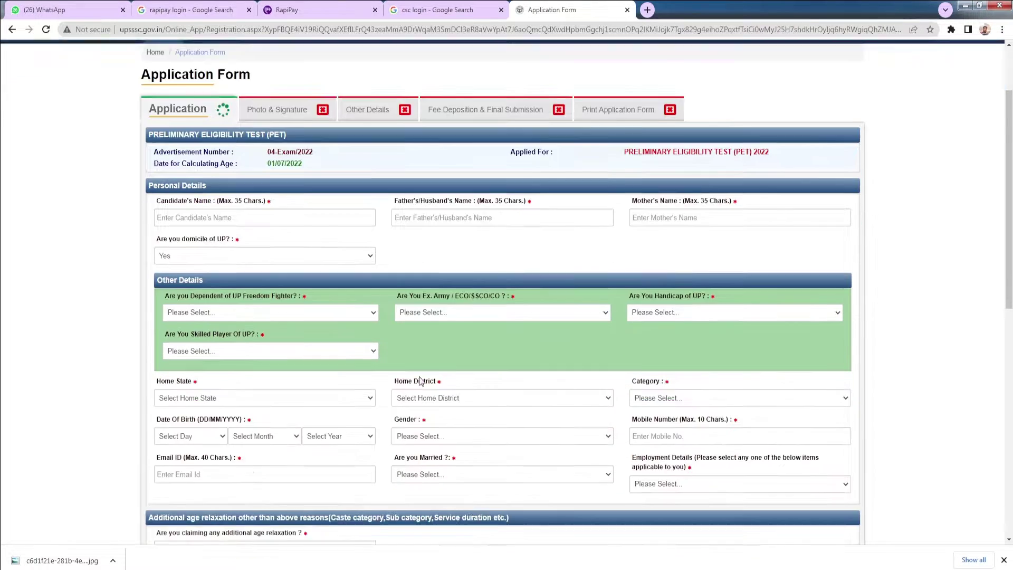
pyautogui.tripleClick(158, 312)
pyautogui.click(242, 332)
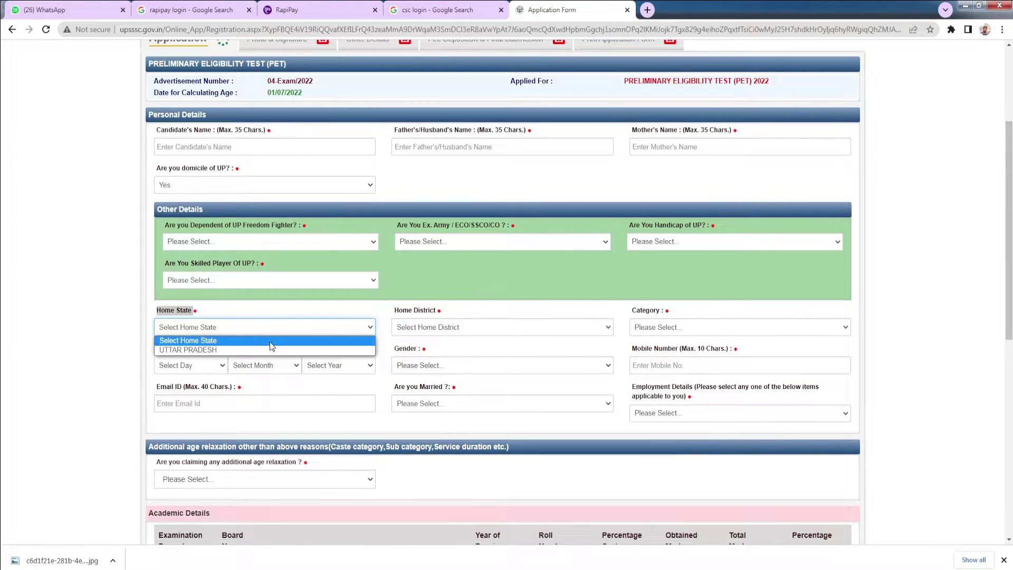
pyautogui.moveTo(393, 312); pyautogui.dragTo(435, 312)
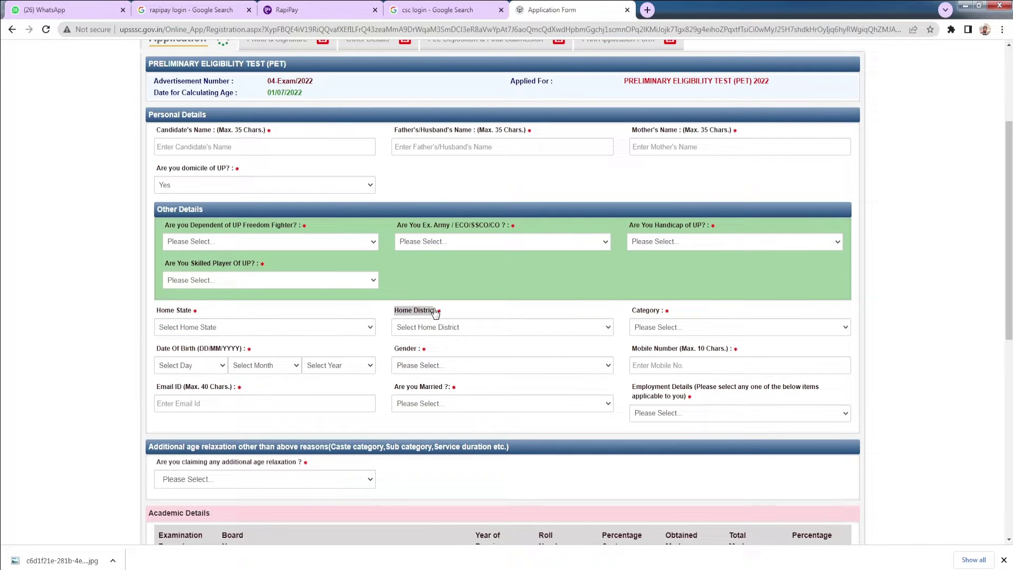
pyautogui.click(337, 337)
pyautogui.click(258, 348)
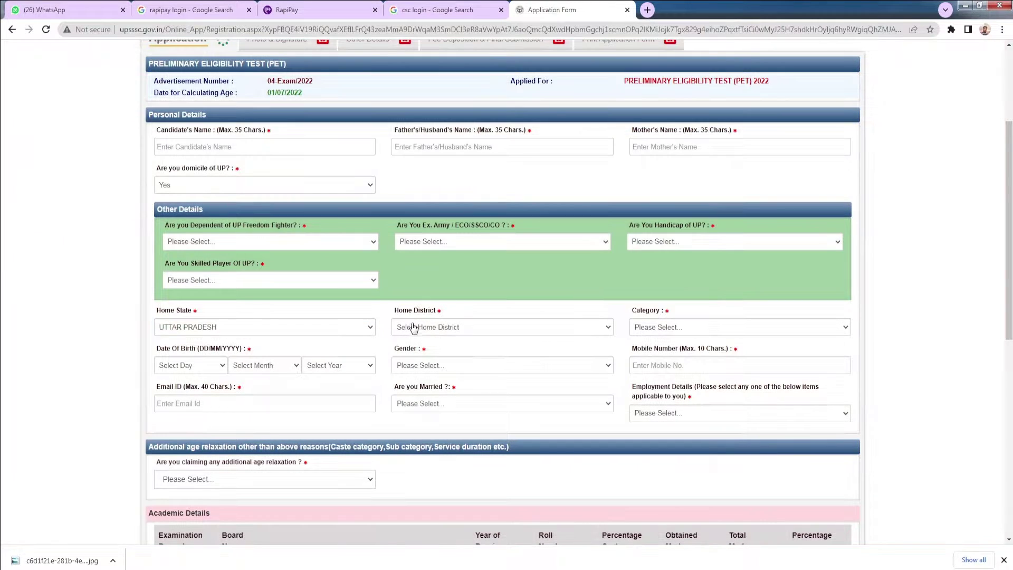
# - Examine the districts offered for Home District and the options offered for Category
pyautogui.moveTo(393, 311); pyautogui.dragTo(437, 311)
pyautogui.click(450, 328)
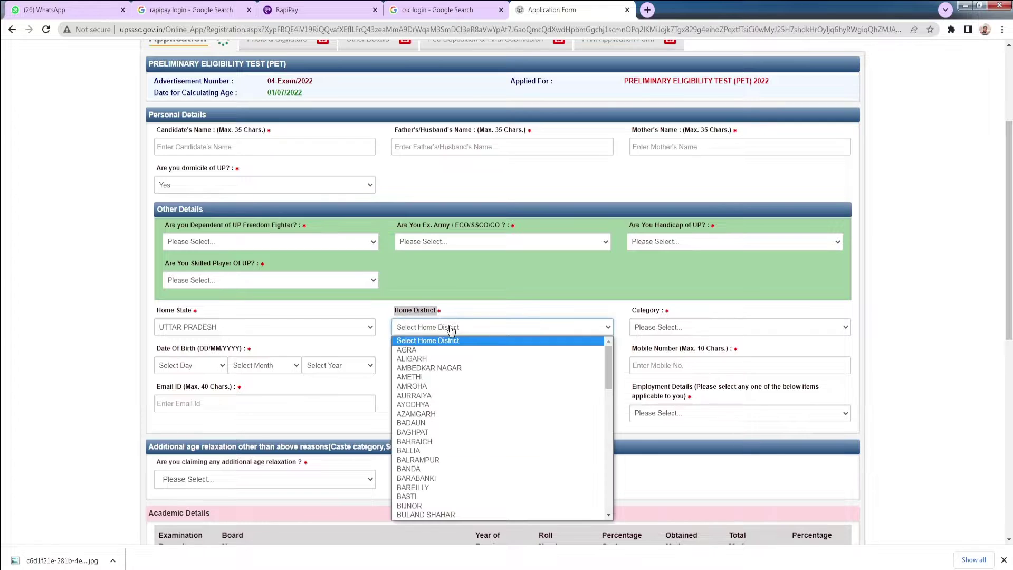
pyautogui.scroll(-8, 479, 444)
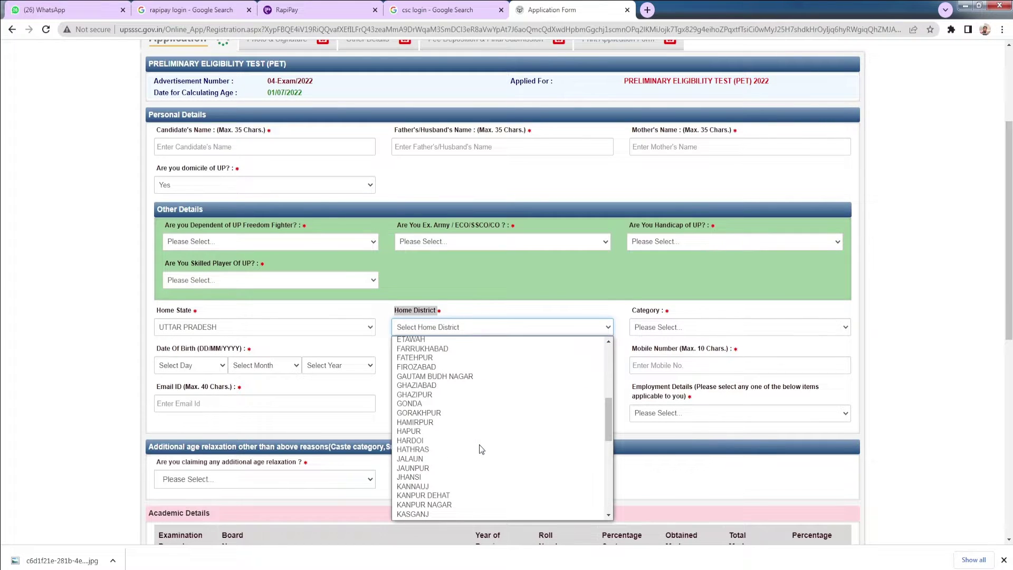
pyautogui.scroll(-10, 479, 444)
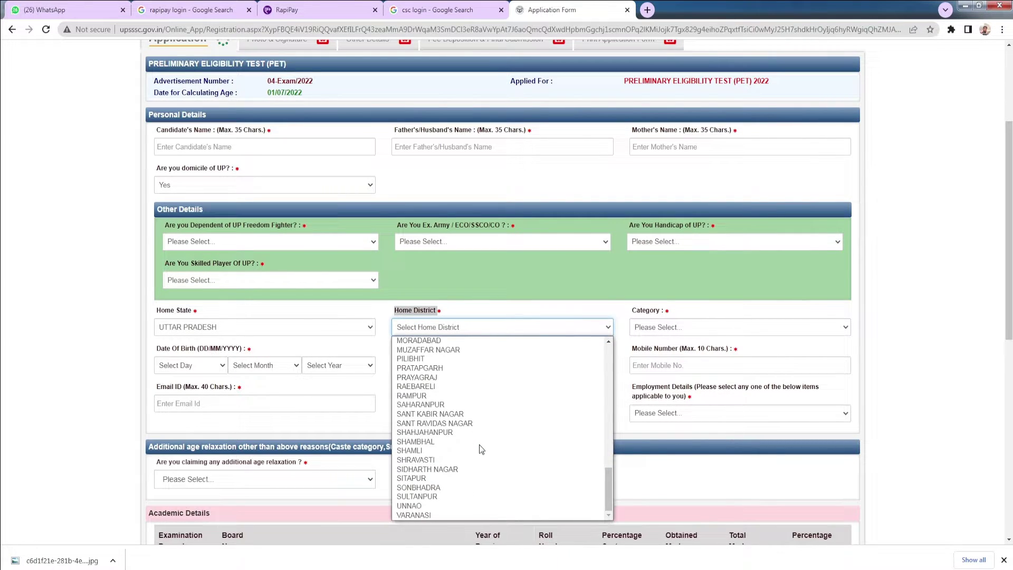
pyautogui.click(369, 342)
pyautogui.click(661, 312)
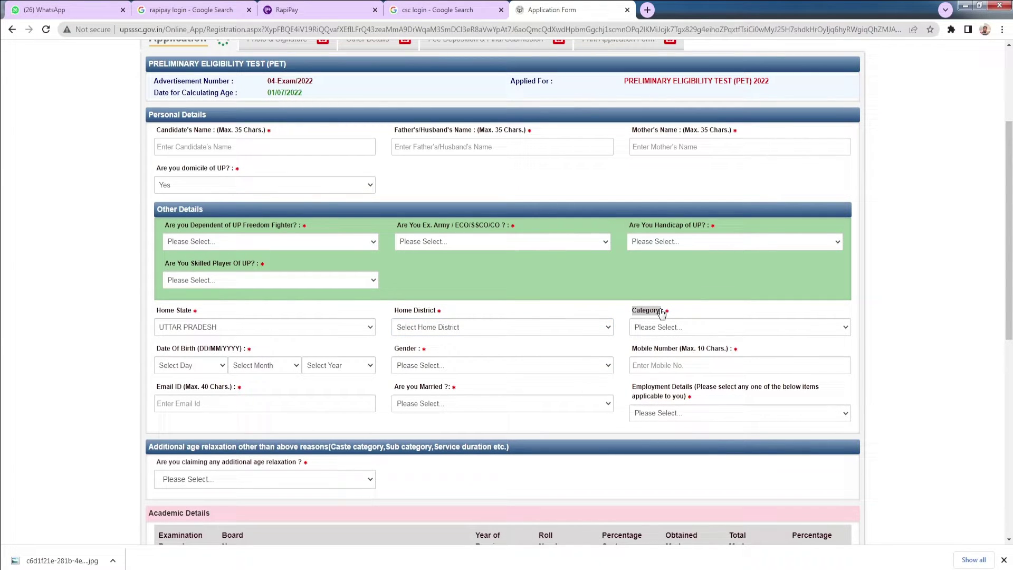
pyautogui.click(679, 332)
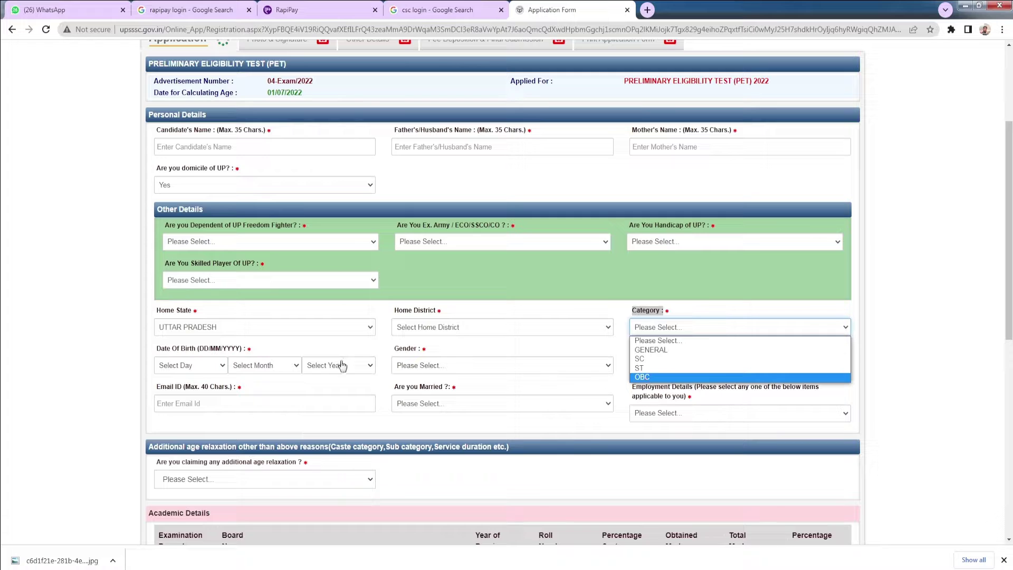
# - Examine the day, month and year choices for the Date Of Birth field
pyautogui.click(169, 353)
pyautogui.moveTo(158, 351); pyautogui.dragTo(205, 353)
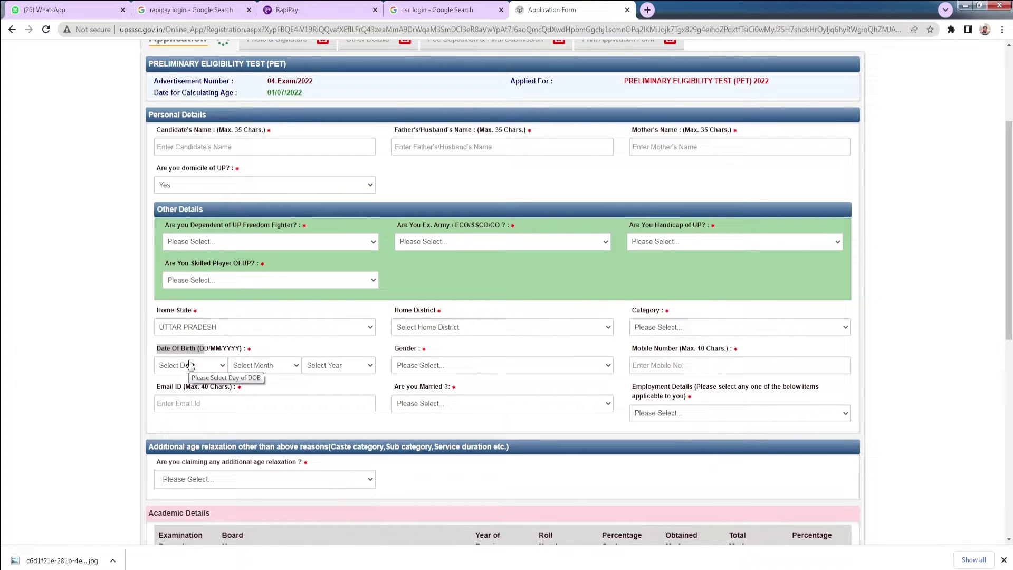
pyautogui.click(190, 364)
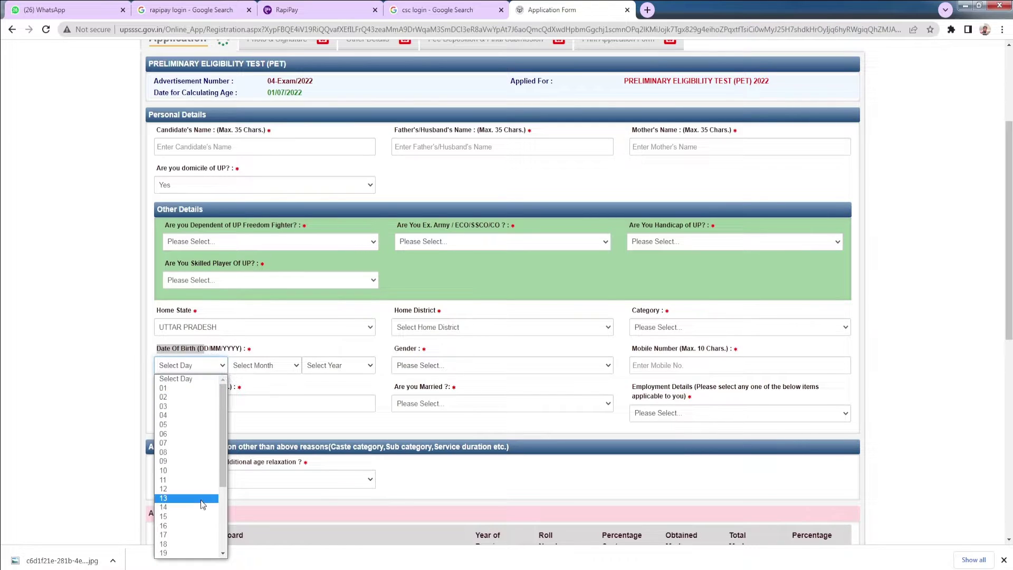
pyautogui.scroll(-4, 208, 499)
pyautogui.moveTo(223, 530); pyautogui.dragTo(217, 432)
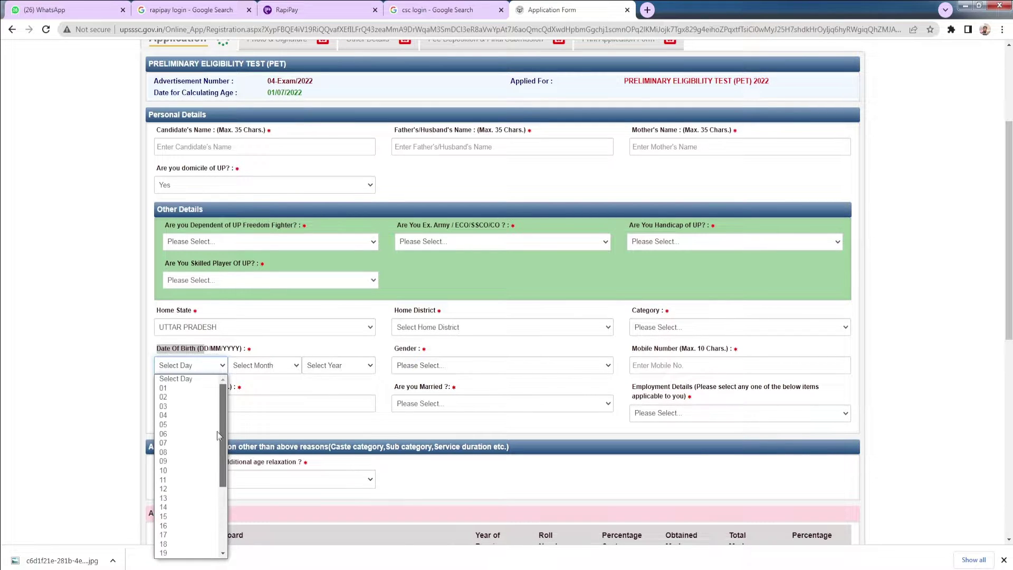
pyautogui.click(263, 365)
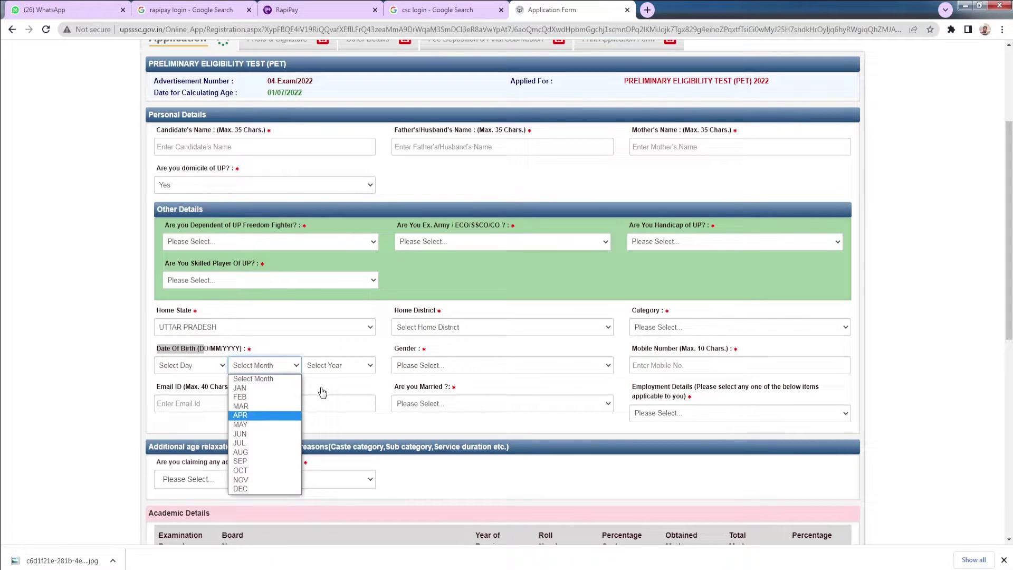
pyautogui.click(340, 366)
pyautogui.scroll(-10, 344, 468)
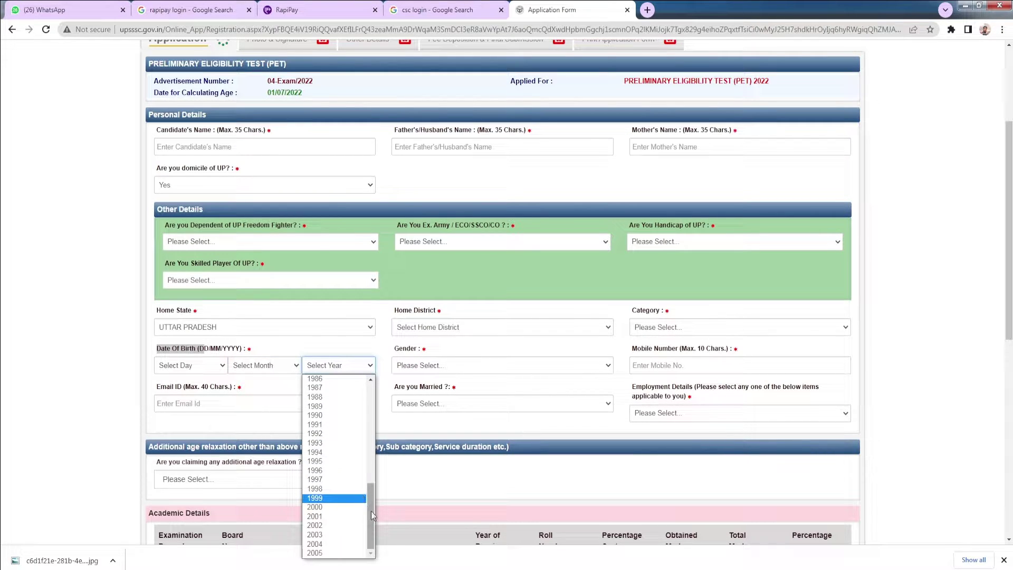
pyautogui.moveTo(372, 511); pyautogui.dragTo(372, 450)
# - Review the Gender and marital status options along with the Mobile Number and Email ID fields
pyautogui.click(404, 360)
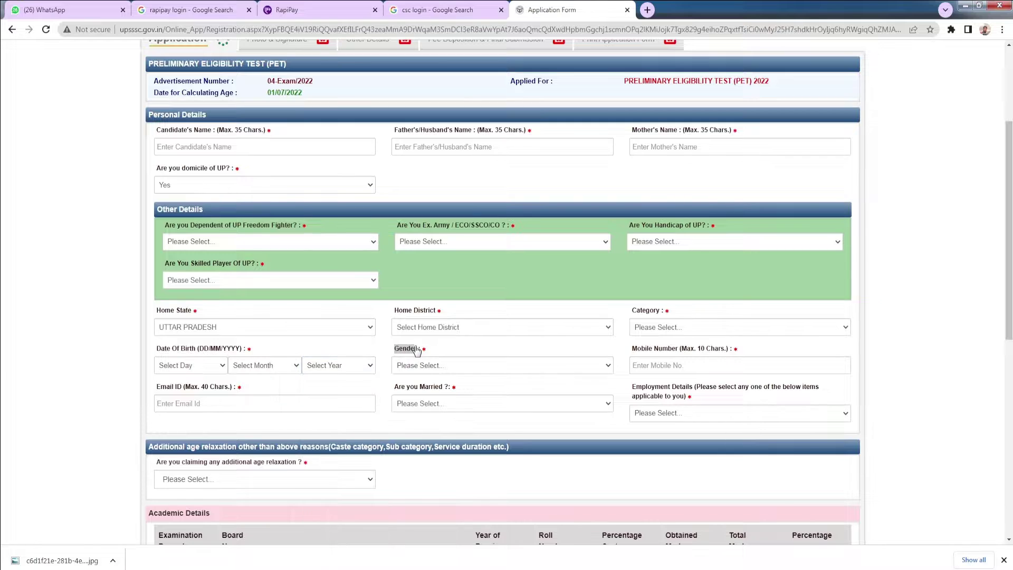
pyautogui.click(440, 368)
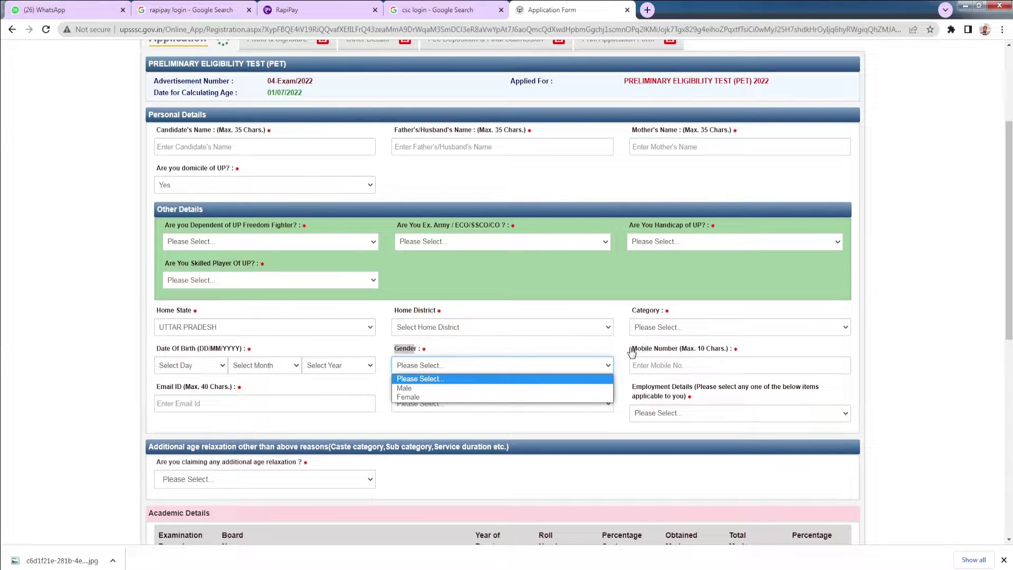
pyautogui.moveTo(632, 349); pyautogui.dragTo(696, 349)
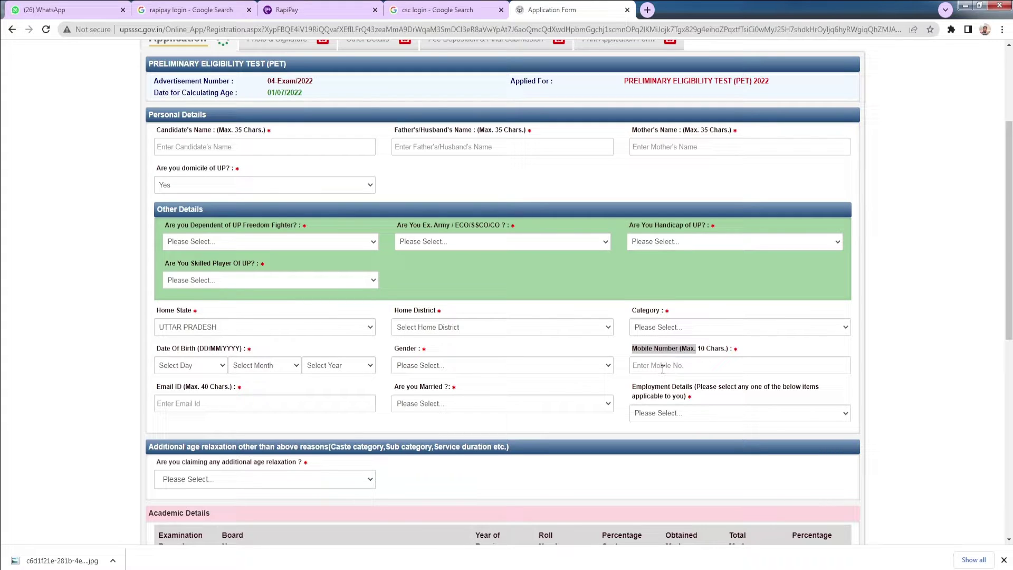
pyautogui.moveTo(152, 391); pyautogui.dragTo(191, 390)
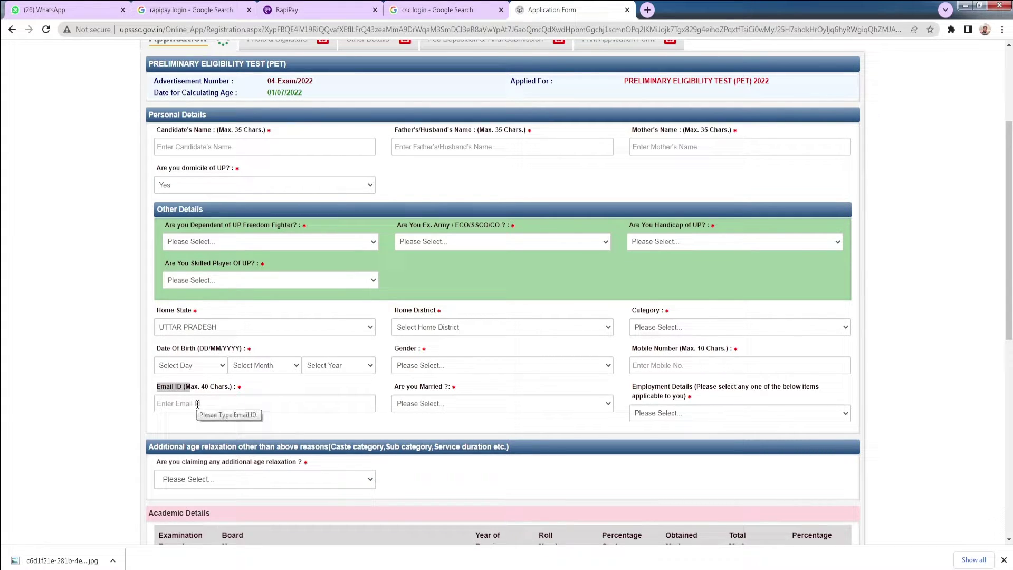
pyautogui.moveTo(391, 393); pyautogui.dragTo(443, 388)
pyautogui.click(447, 404)
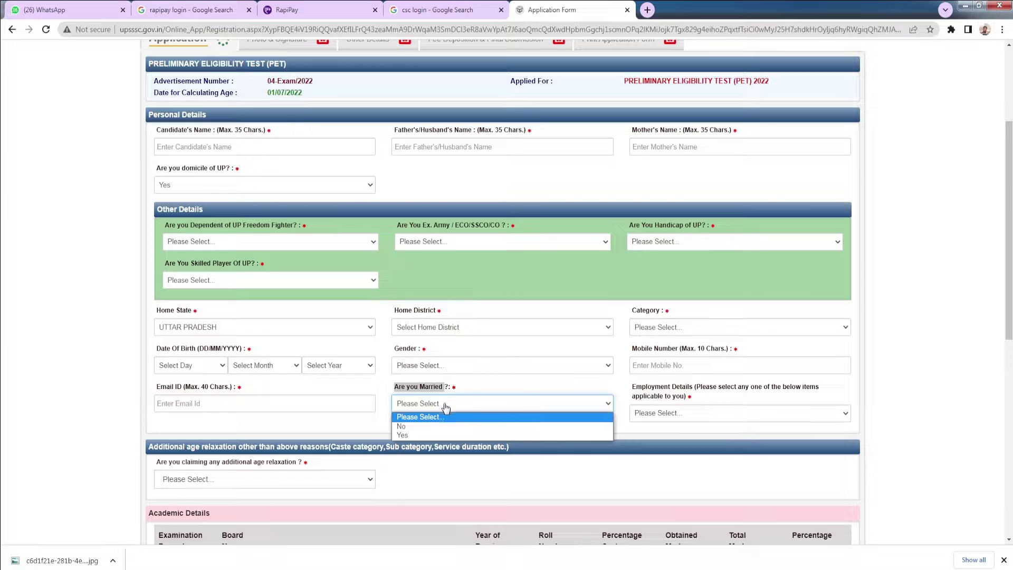
# - Review the Employment Details choices and set the field to Never Employment in Uttar Pradesh
pyautogui.moveTo(629, 389); pyautogui.dragTo(806, 400)
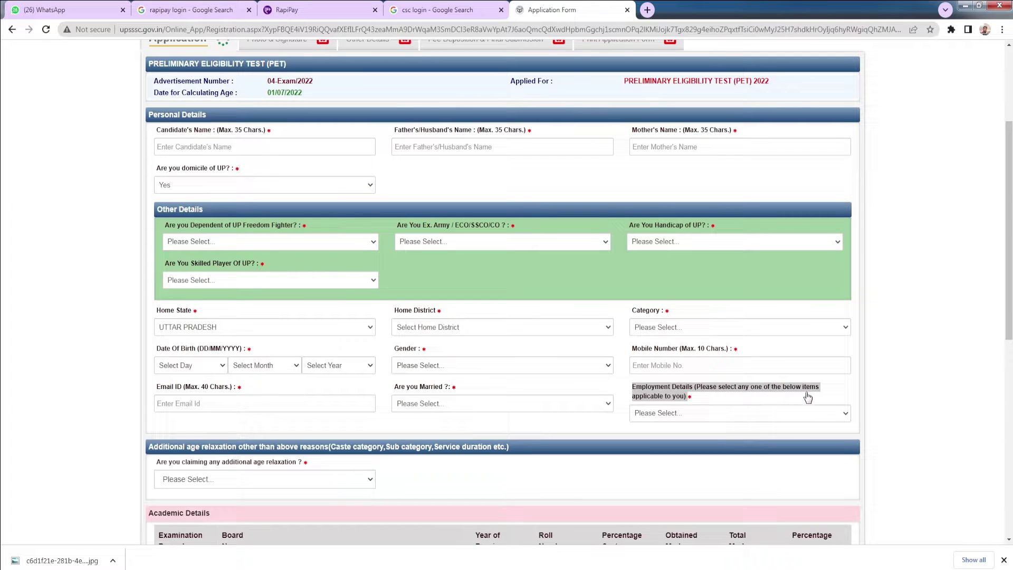
pyautogui.click(678, 413)
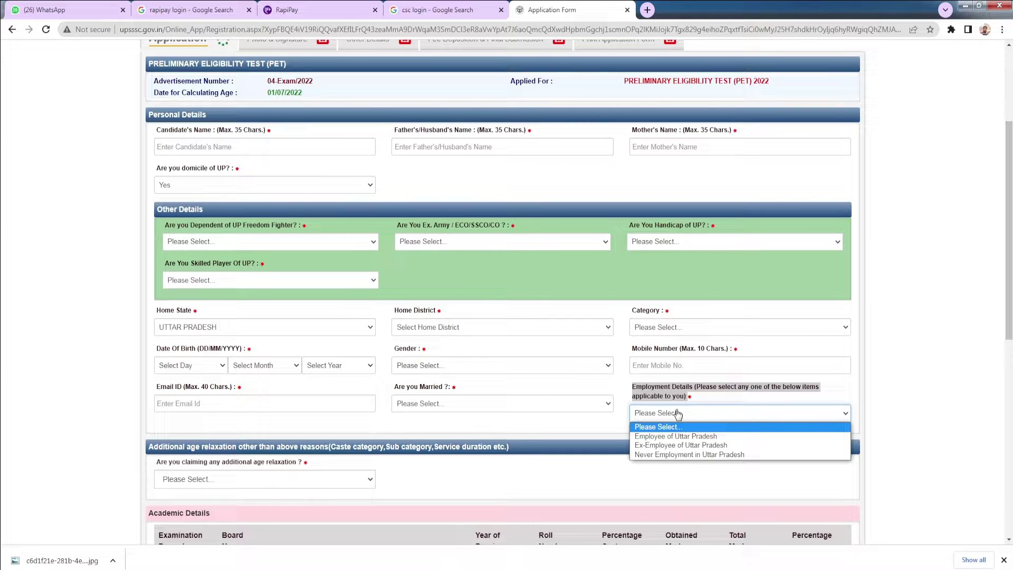
pyautogui.click(559, 427)
pyautogui.scroll(-1, 567, 425)
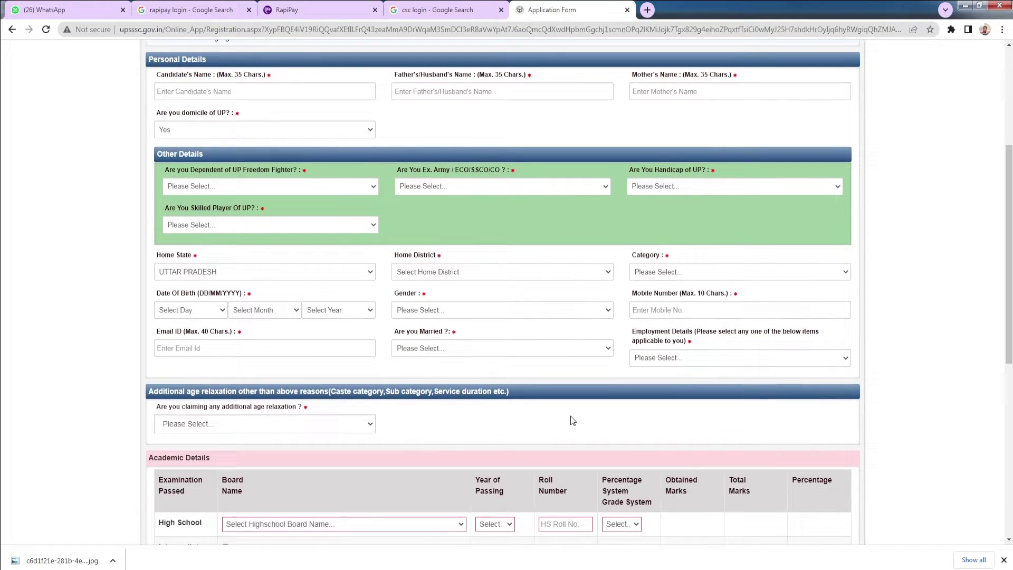
pyautogui.click(706, 357)
pyautogui.click(685, 399)
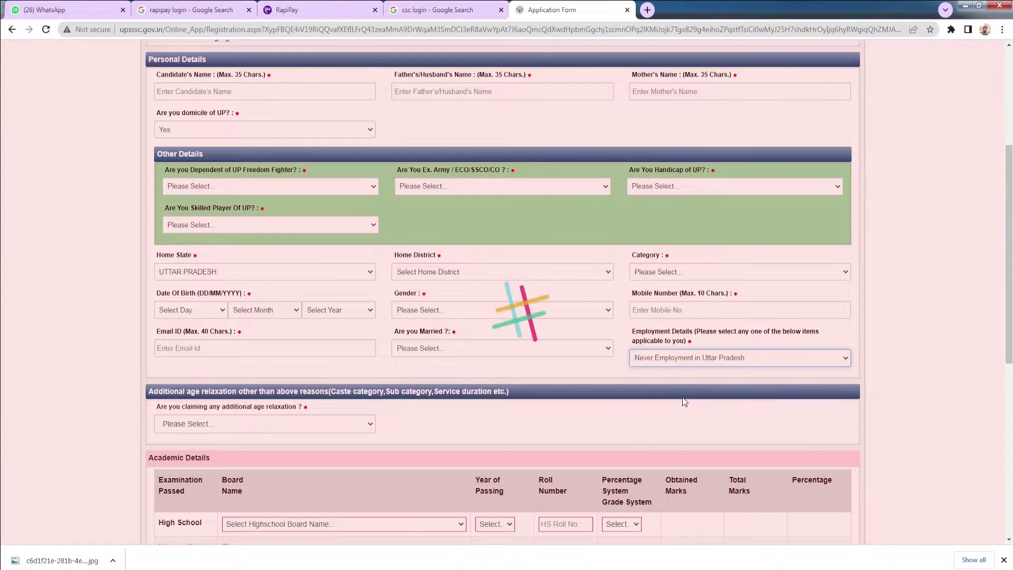
# - Review the additional age relaxation section and the answer options for claiming it
pyautogui.scroll(-2, 364, 420)
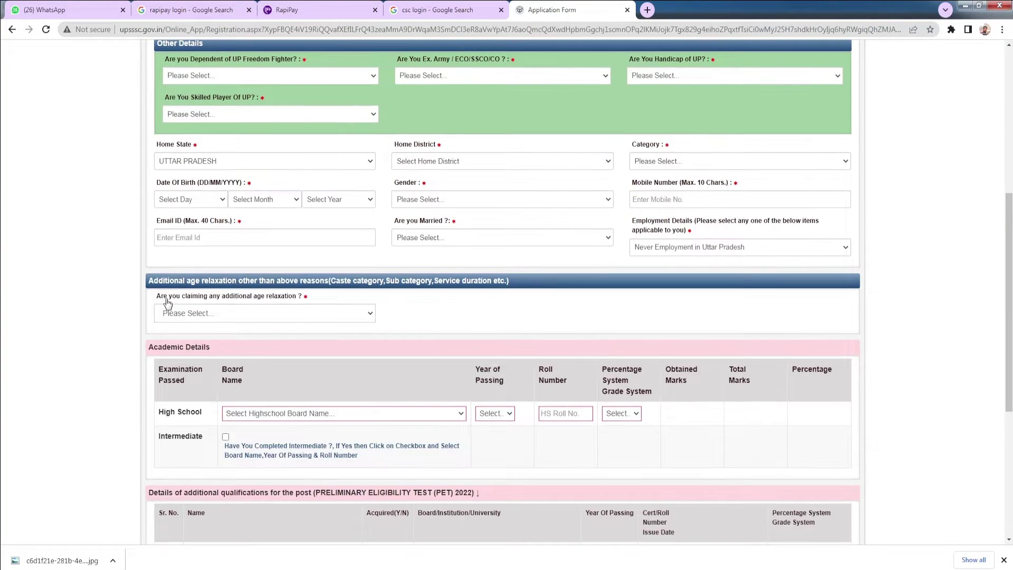
pyautogui.moveTo(145, 292); pyautogui.dragTo(496, 320)
pyautogui.click(499, 319)
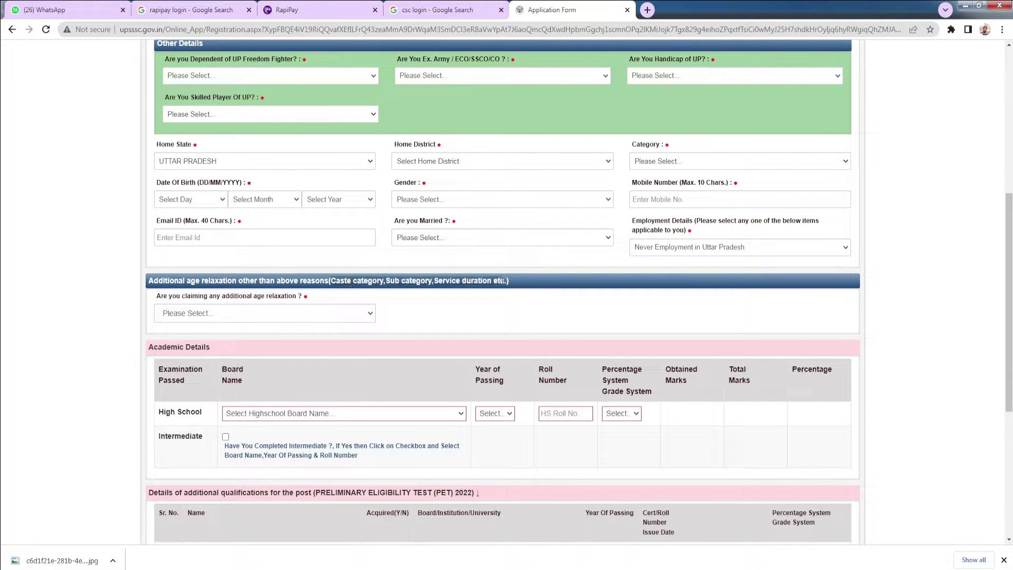
pyautogui.click(294, 315)
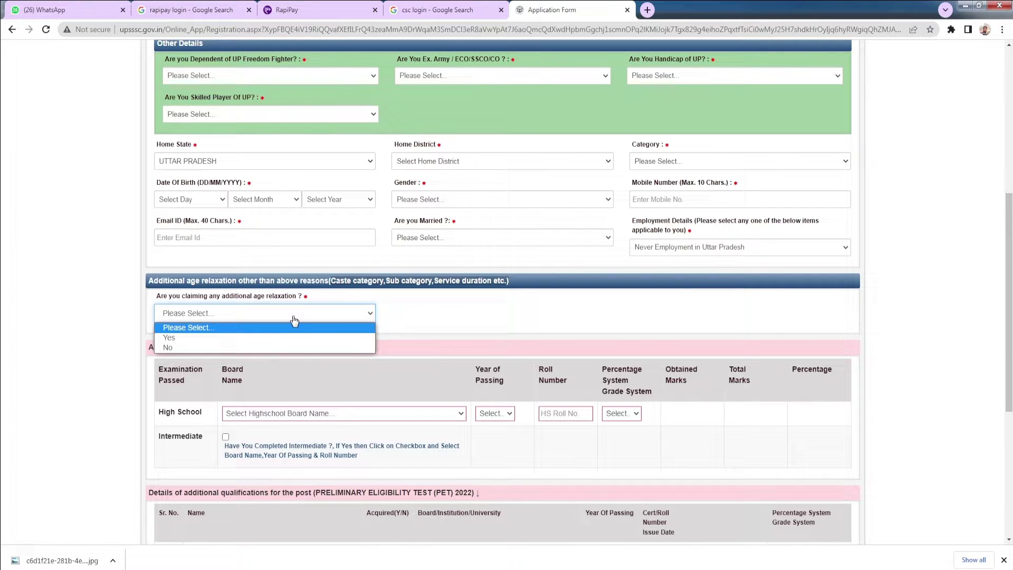
pyautogui.moveTo(159, 299); pyautogui.dragTo(299, 305)
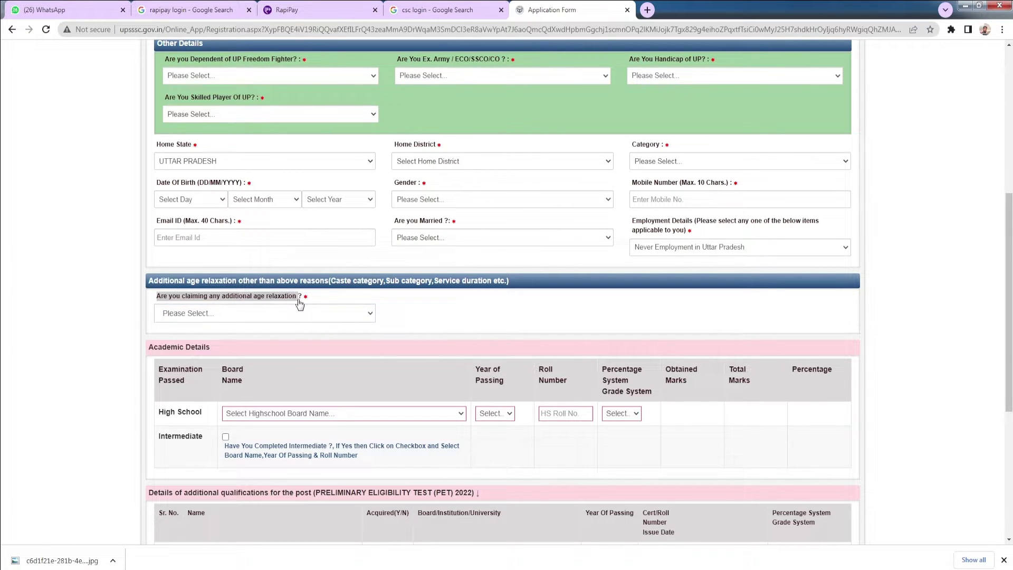
pyautogui.click(271, 316)
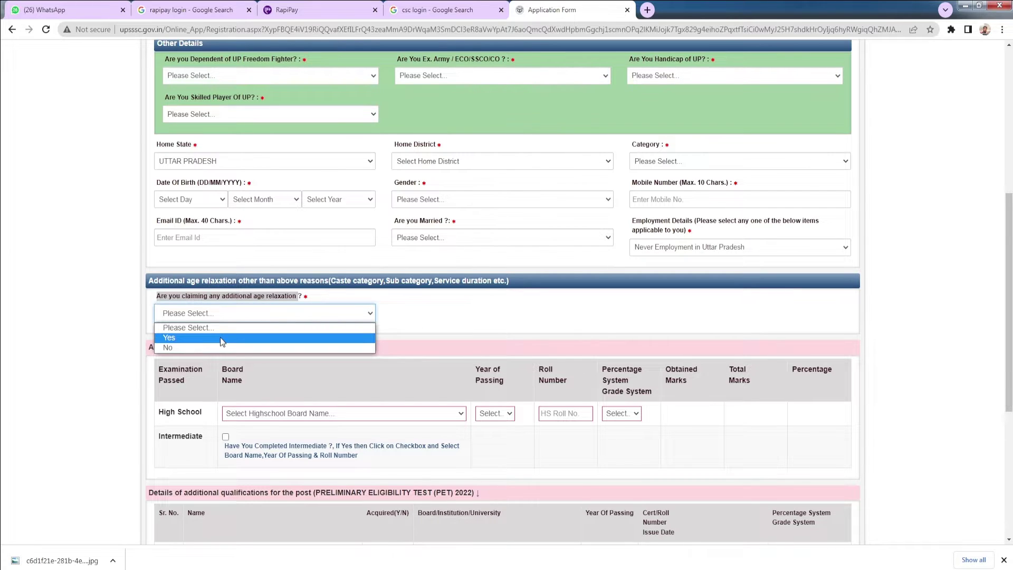
# - Review the age relaxation grounds offered under Yes and set the additional age relaxation claim to No
pyautogui.click(203, 339)
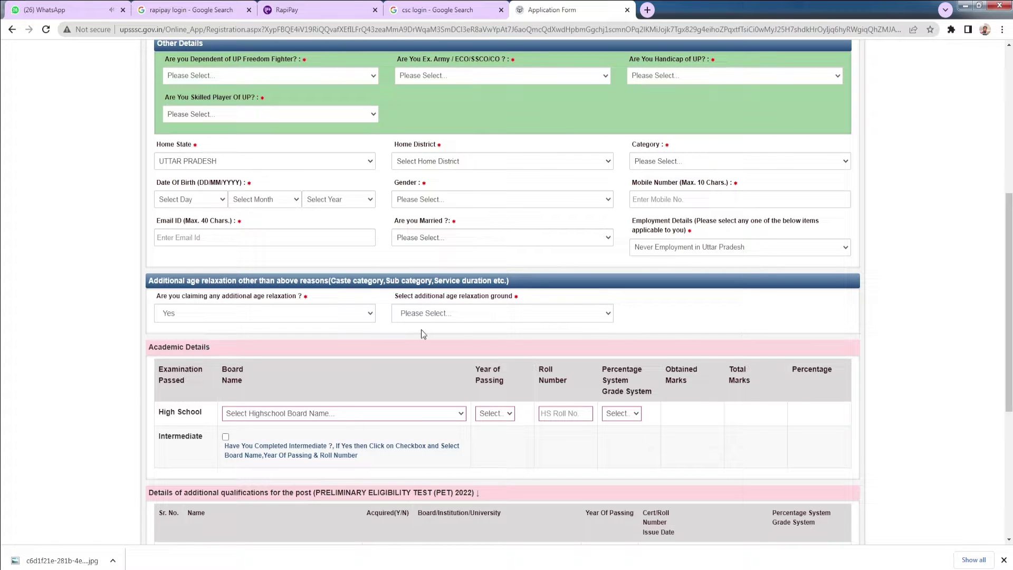
pyautogui.click(422, 315)
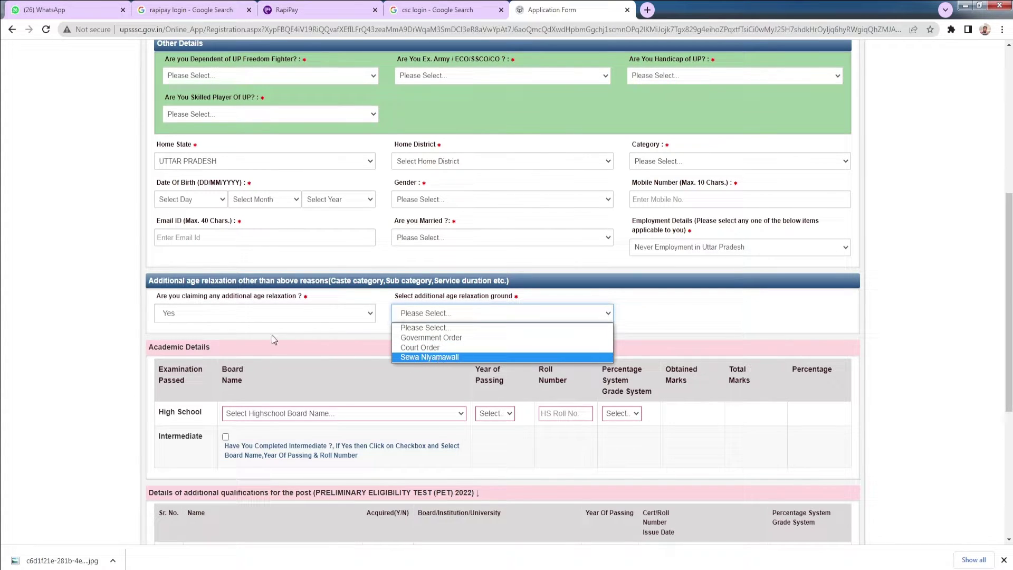
pyautogui.click(249, 319)
pyautogui.click(238, 344)
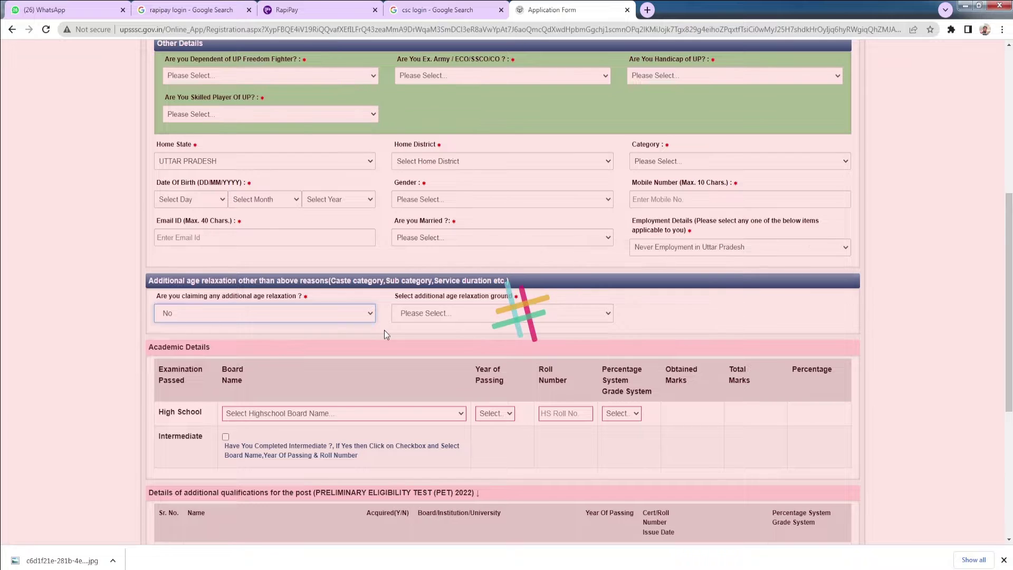
# - Review the High School board name choices in the Academic Details section
pyautogui.scroll(-1, 363, 388)
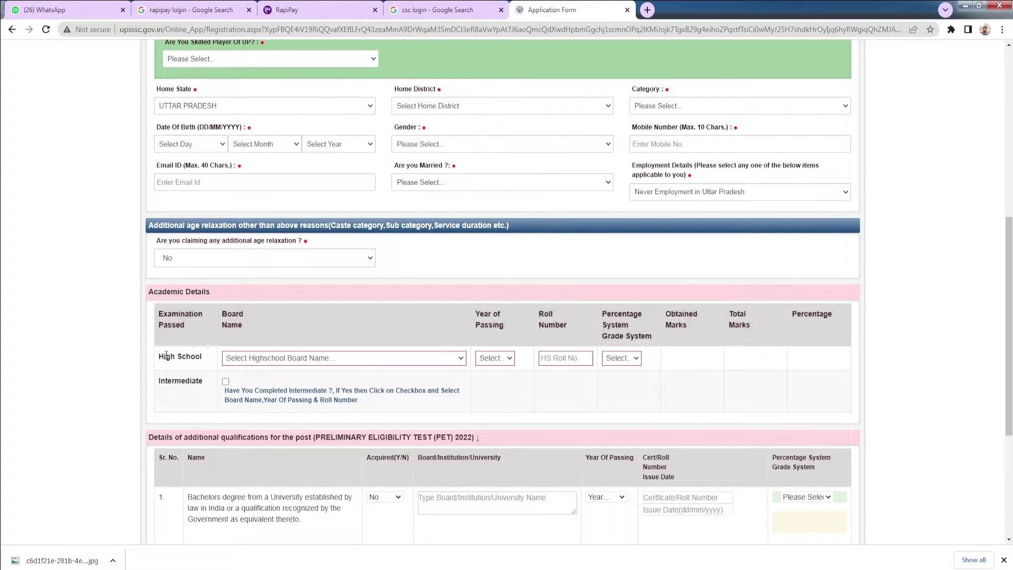
pyautogui.moveTo(157, 361); pyautogui.dragTo(211, 362)
pyautogui.moveTo(222, 310); pyautogui.dragTo(239, 323)
pyautogui.click(309, 355)
pyautogui.scroll(-5, 407, 486)
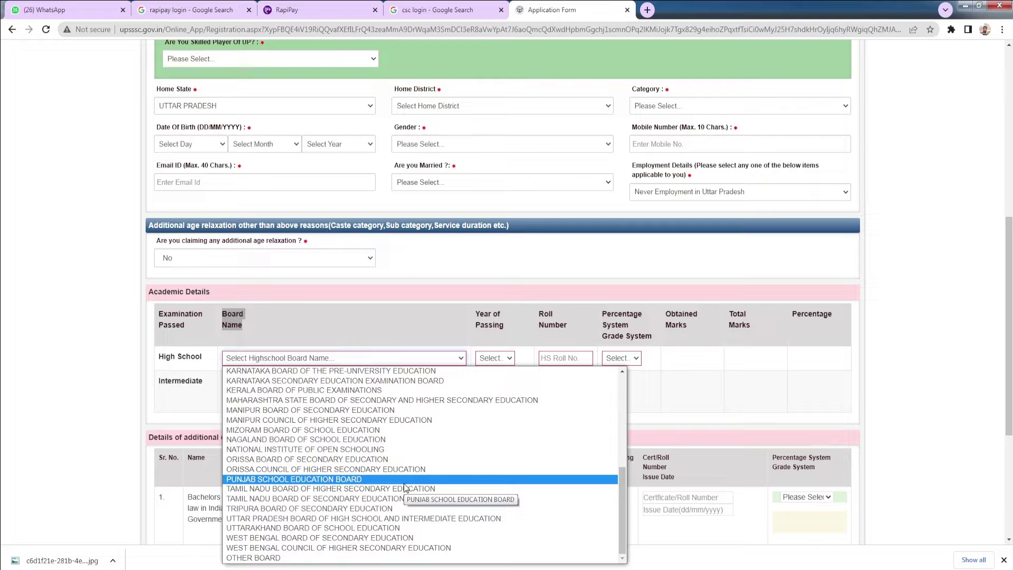
pyautogui.click(470, 338)
# - Review the Year of Passing choices available for the High School entry
pyautogui.moveTo(475, 317); pyautogui.dragTo(509, 327)
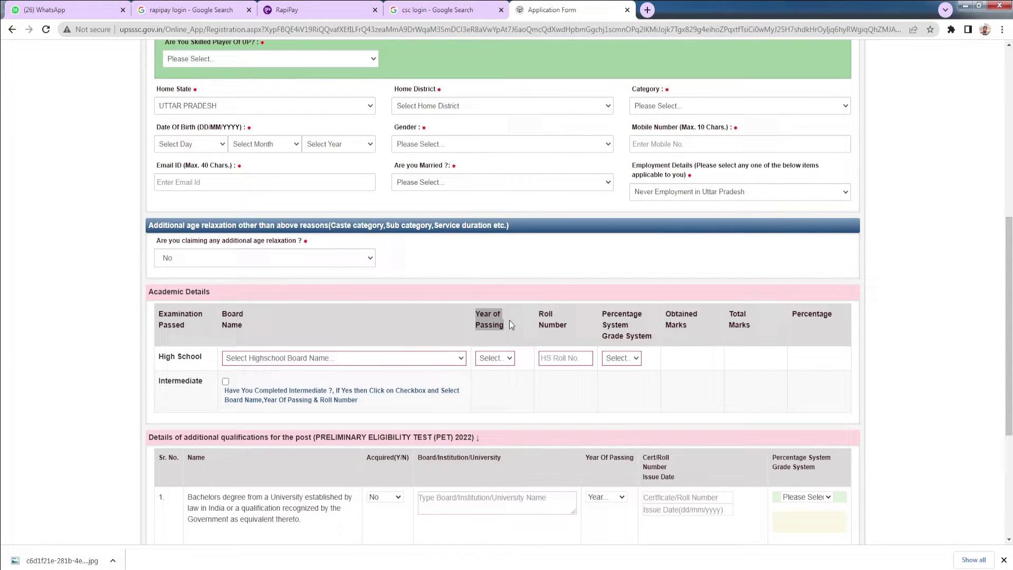
pyautogui.click(499, 361)
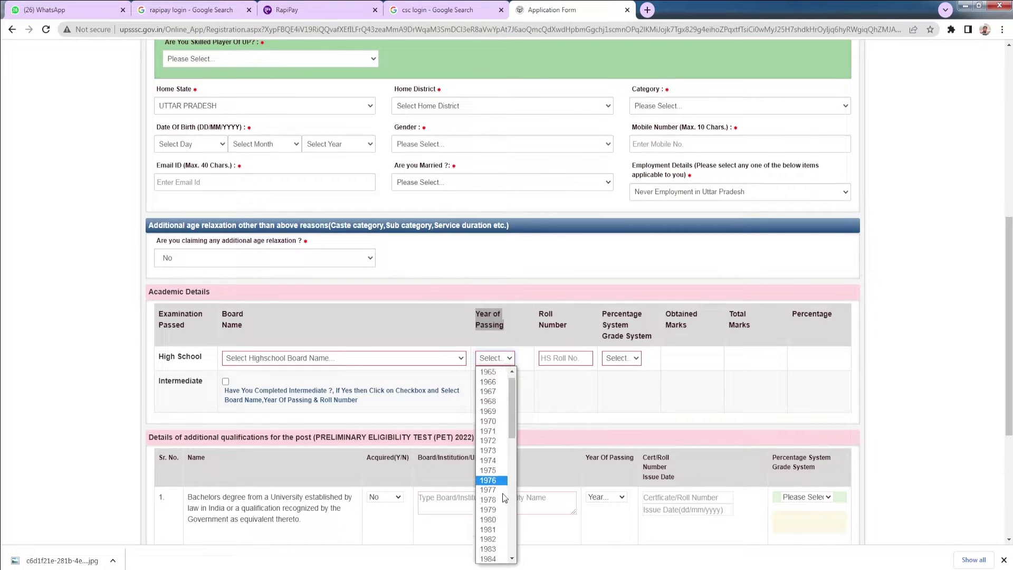
pyautogui.scroll(-3, 503, 496)
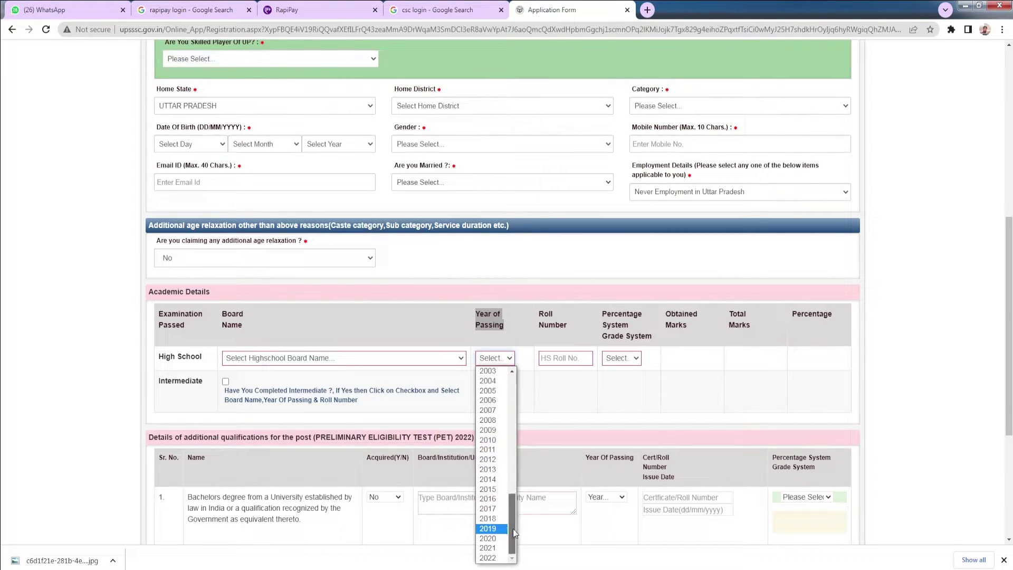
pyautogui.scroll(-1, 513, 528)
pyautogui.scroll(5, 513, 528)
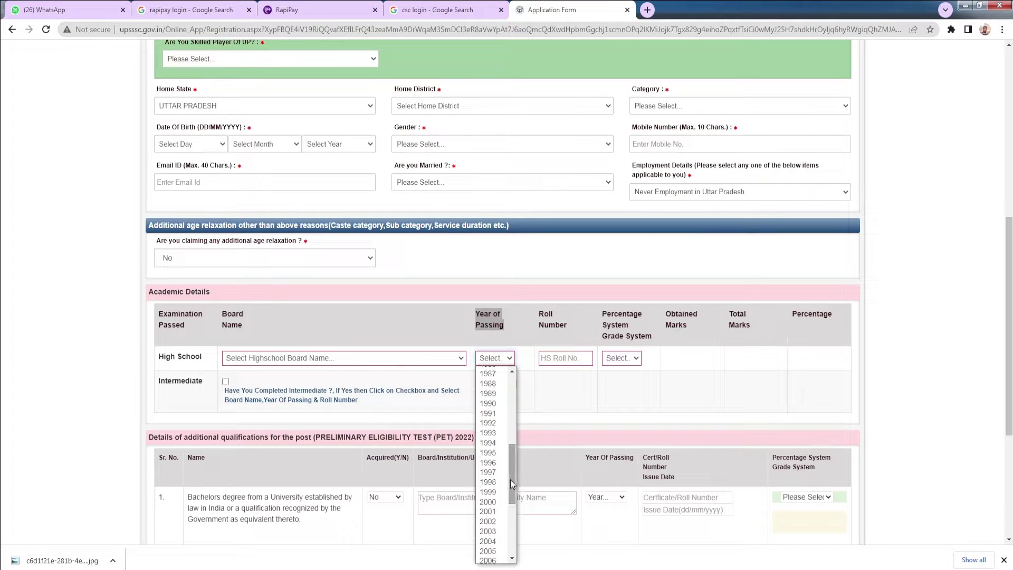
pyautogui.click(531, 358)
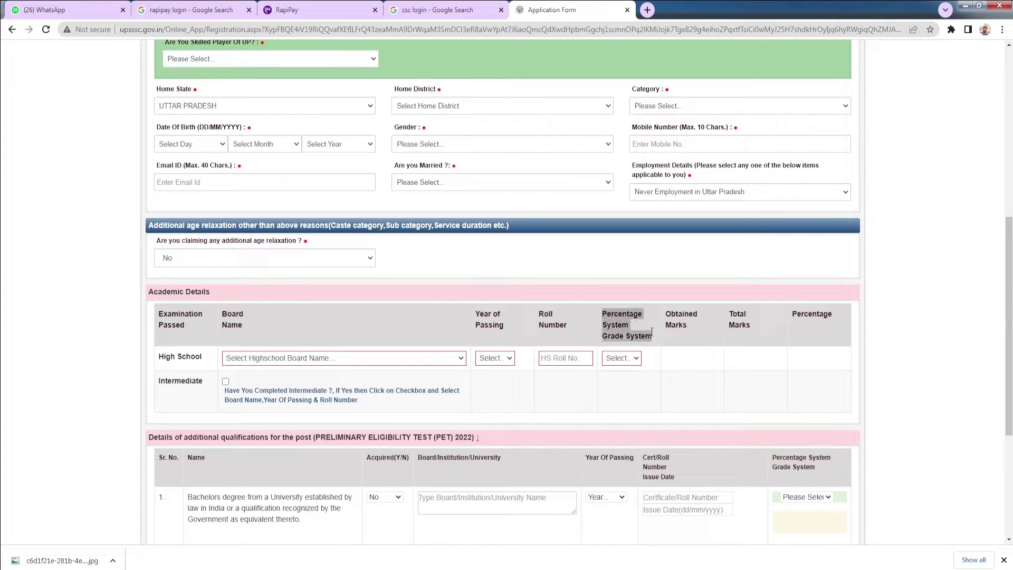
# - Set the High School marking system to Percentage System and review the marks and percentage columns
pyautogui.click(631, 361)
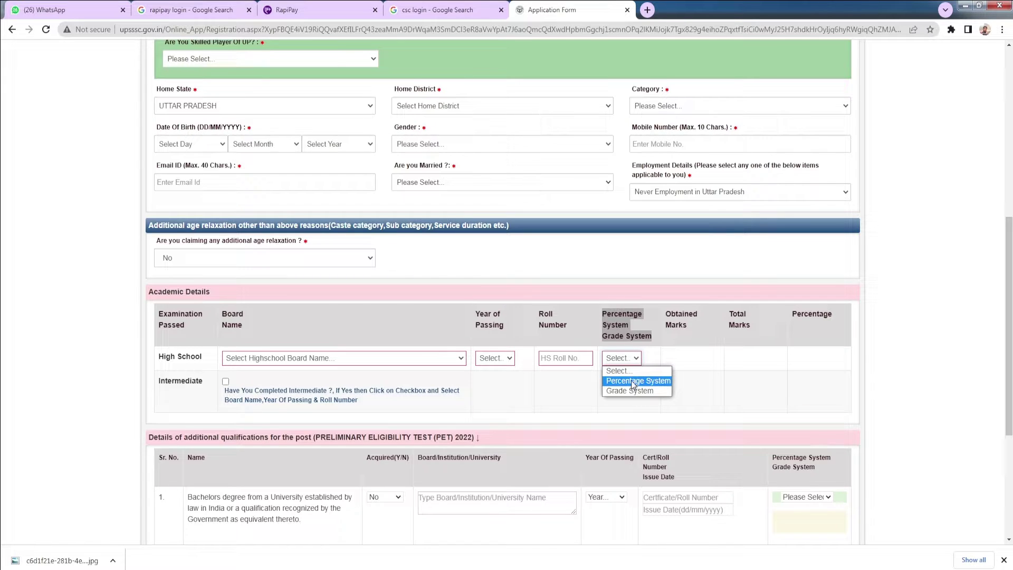
pyautogui.click(632, 381)
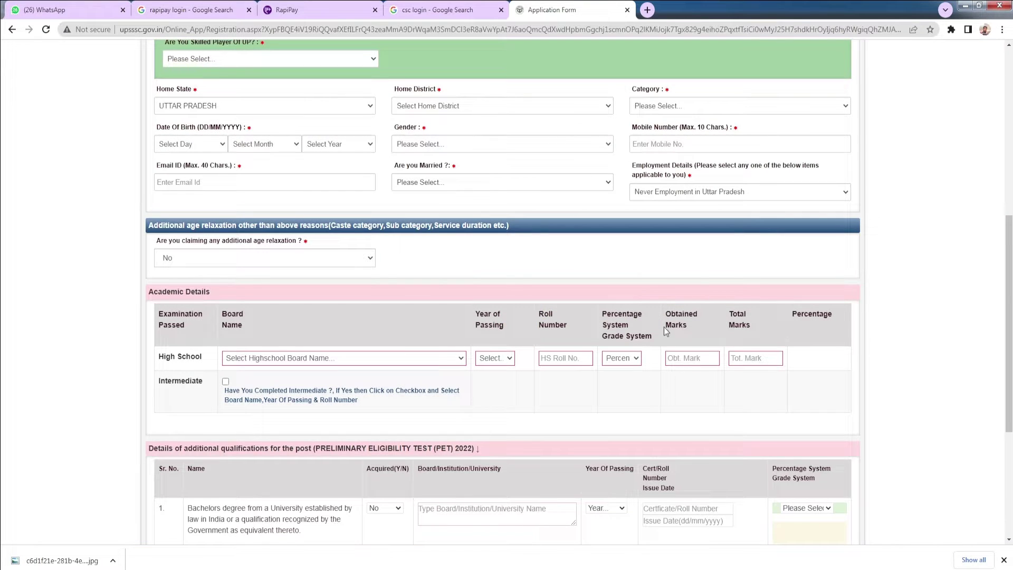
pyautogui.moveTo(671, 313); pyautogui.dragTo(820, 318)
# - Read the note on the Intermediate row and mark Intermediate as completed
pyautogui.click(160, 382)
pyautogui.moveTo(160, 382); pyautogui.dragTo(461, 395)
pyautogui.click(431, 400)
pyautogui.moveTo(226, 408); pyautogui.dragTo(269, 413)
pyautogui.moveTo(358, 401); pyautogui.dragTo(308, 401)
pyautogui.click(225, 381)
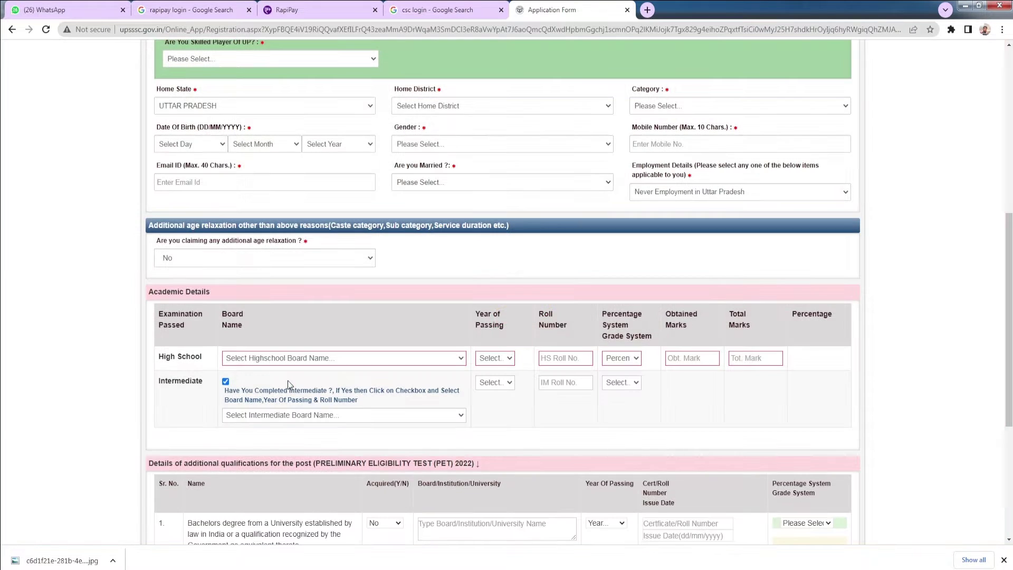
# - Set the Intermediate board to Council for the Indian School Certificate Examination
pyautogui.click(269, 415)
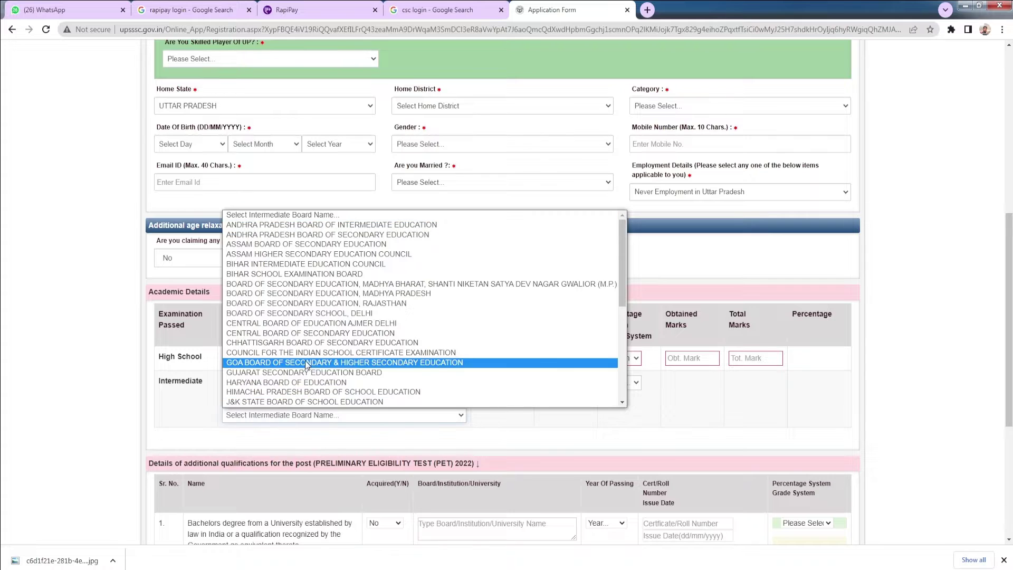
pyautogui.scroll(-5, 528, 364)
pyautogui.scroll(5, 546, 381)
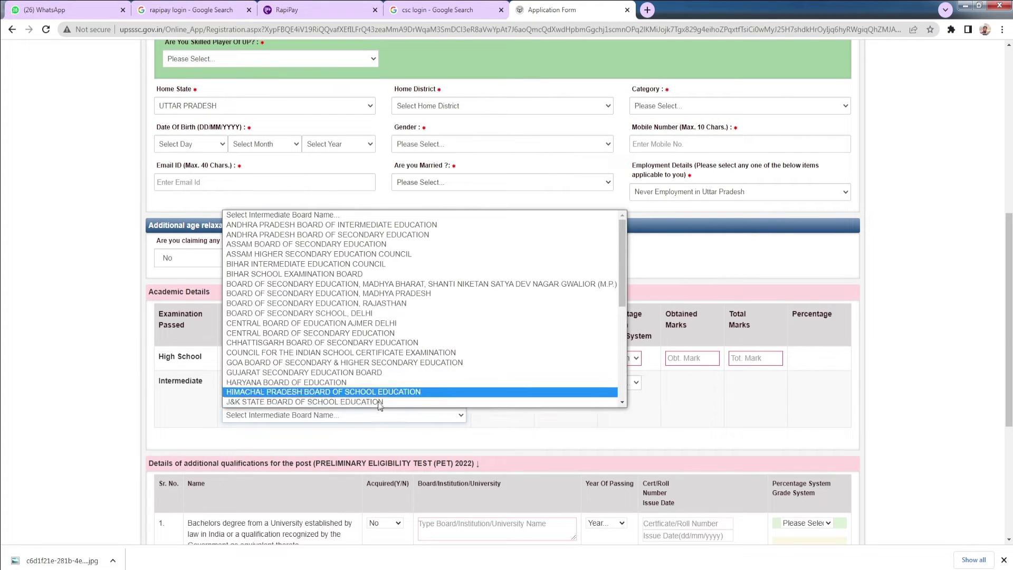
pyautogui.click(325, 352)
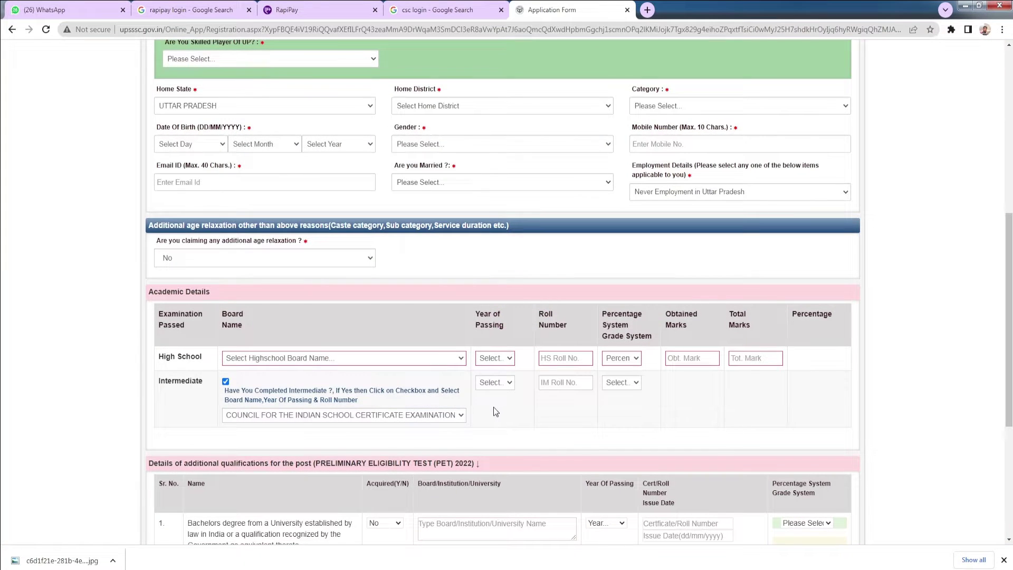
# - Check the Intermediate Year of Passing choices and Roll Number column, and set the Intermediate marking system to Percentage System
pyautogui.click(494, 383)
pyautogui.scroll(-5, 493, 316)
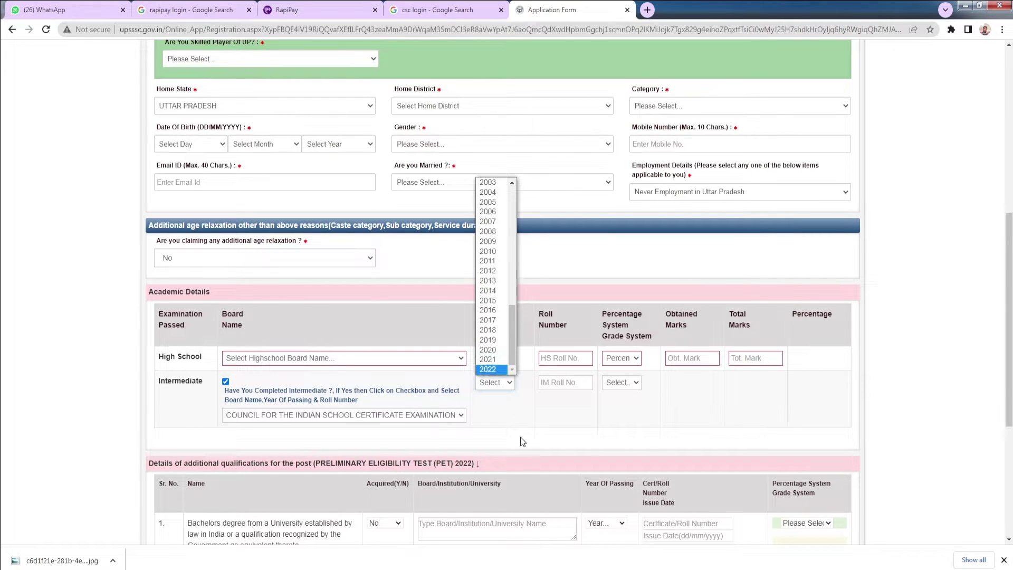
pyautogui.click(564, 390)
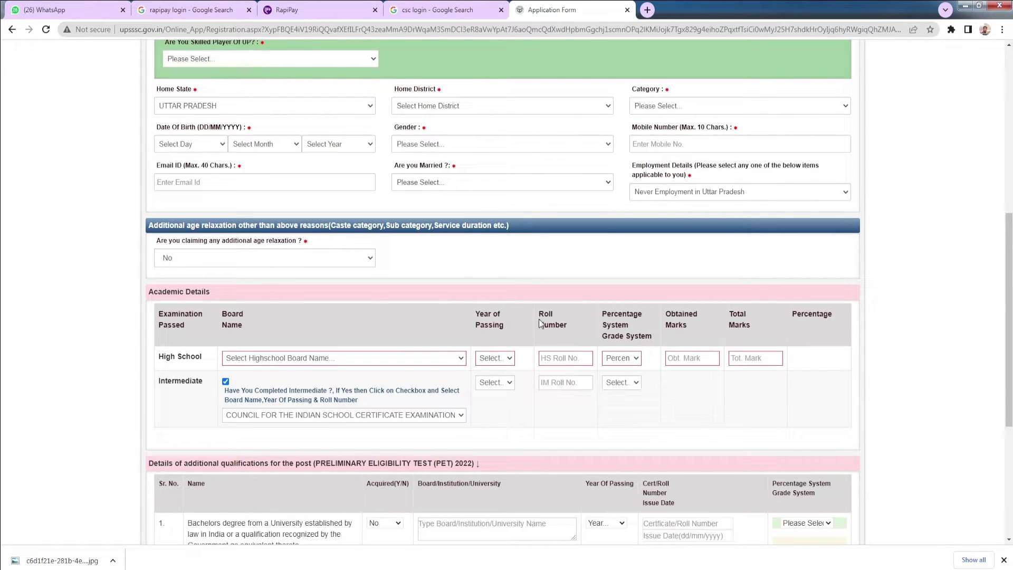
pyautogui.moveTo(539, 310); pyautogui.dragTo(593, 335)
pyautogui.click(623, 405)
pyautogui.click(621, 383)
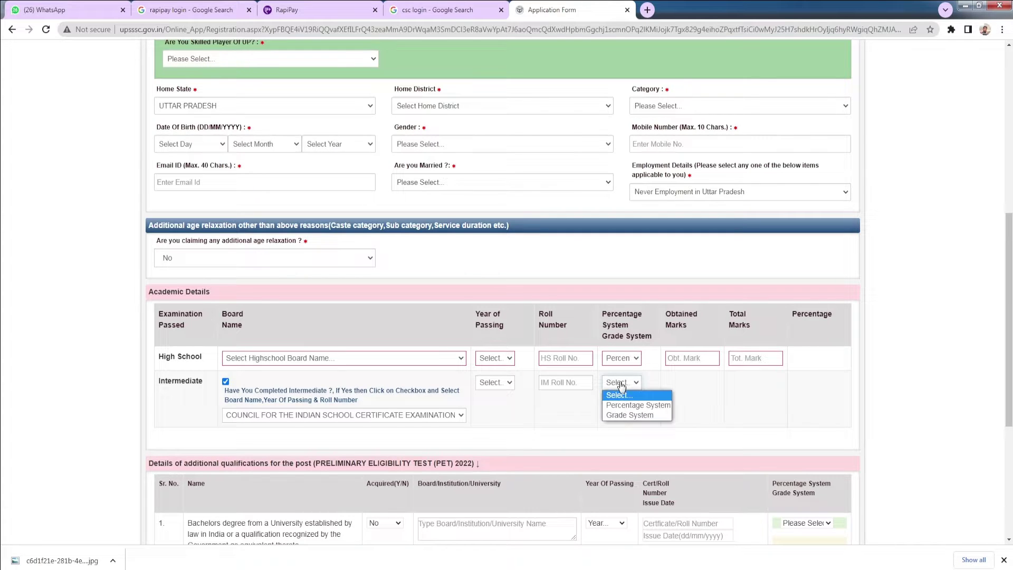
pyautogui.click(630, 400)
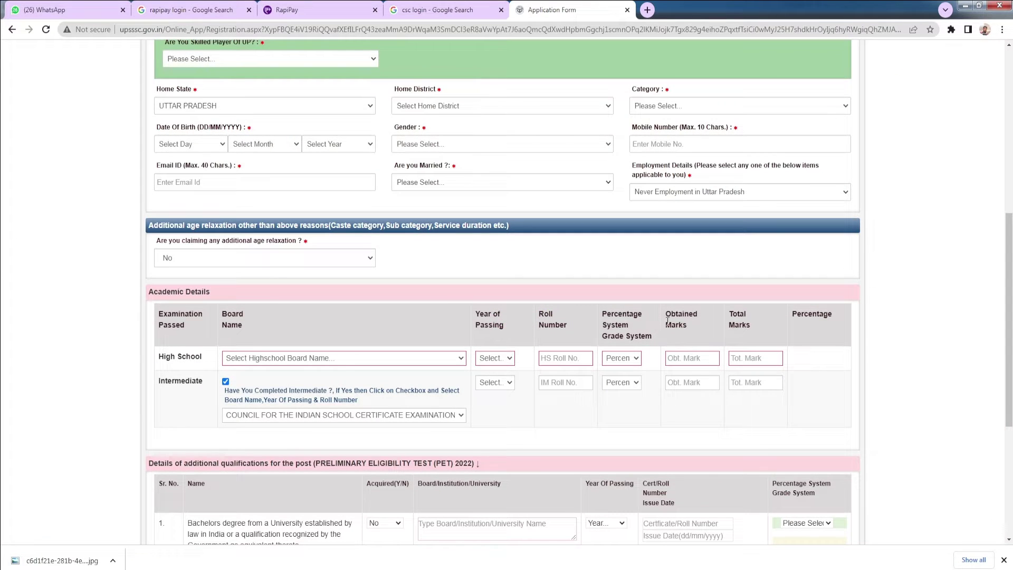
pyautogui.moveTo(667, 320); pyautogui.dragTo(685, 333)
# - Review the additional qualifications section and the Acquired choices for the bachelor's and postgraduate degrees
pyautogui.scroll(-4, 540, 410)
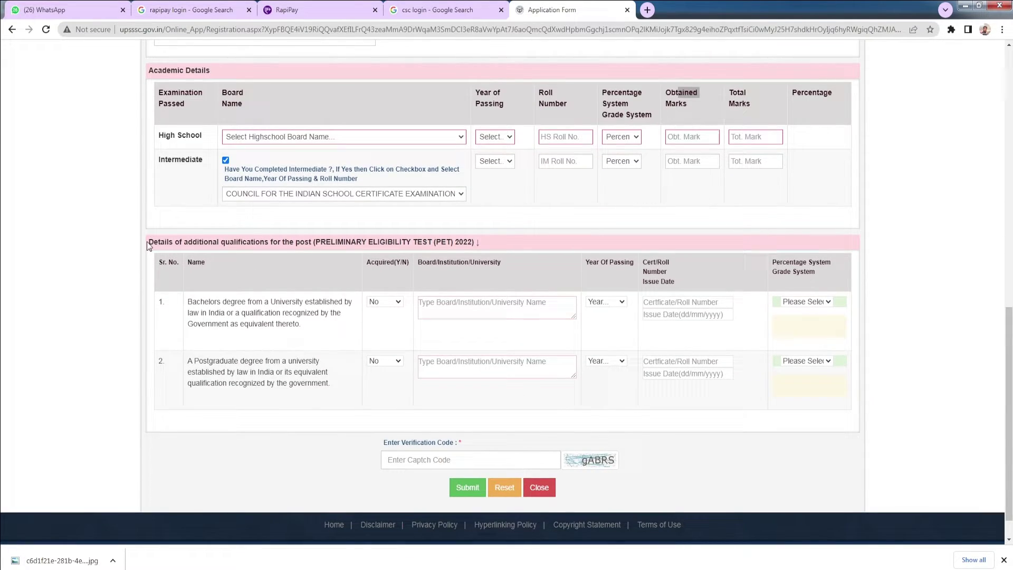
pyautogui.moveTo(148, 244); pyautogui.dragTo(422, 244)
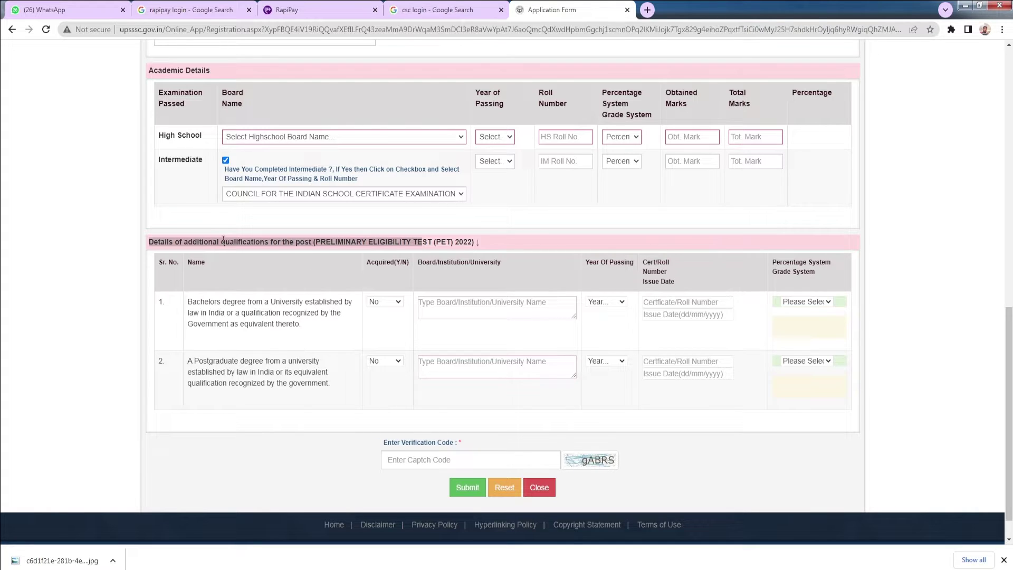
pyautogui.moveTo(190, 305); pyautogui.dragTo(324, 305)
pyautogui.click(384, 302)
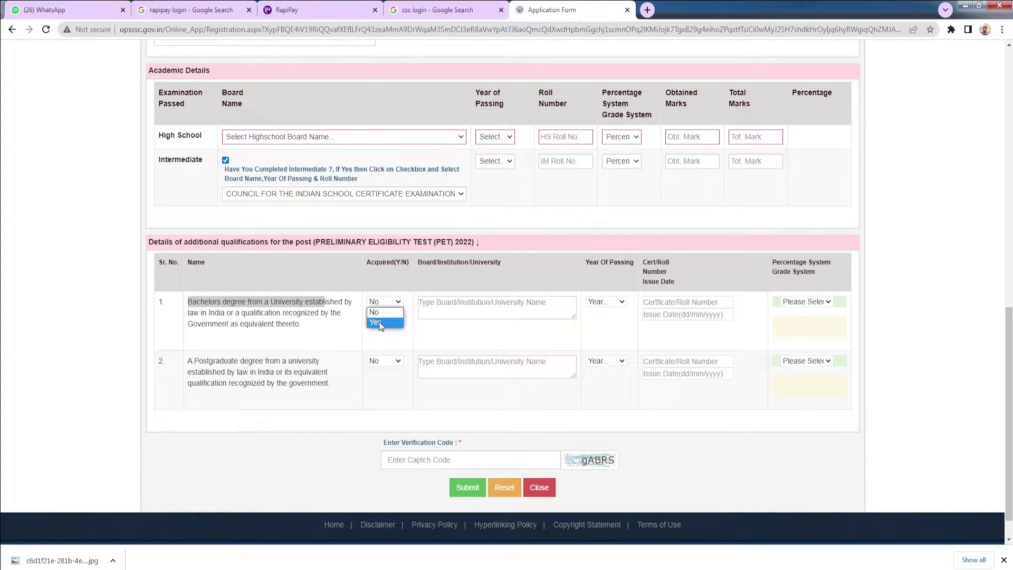
pyautogui.click(380, 313)
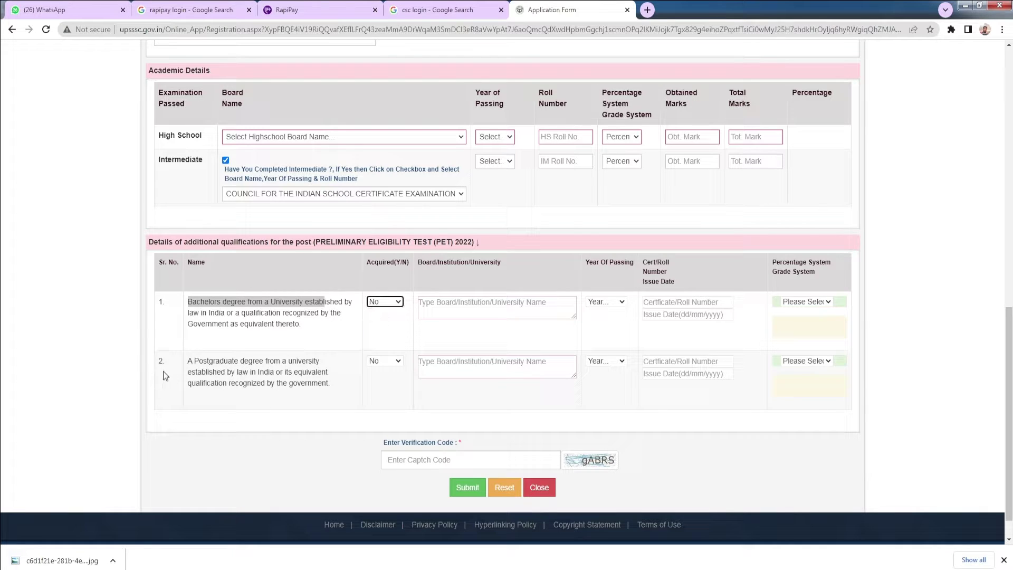
pyautogui.moveTo(188, 363); pyautogui.dragTo(335, 370)
pyautogui.click(395, 362)
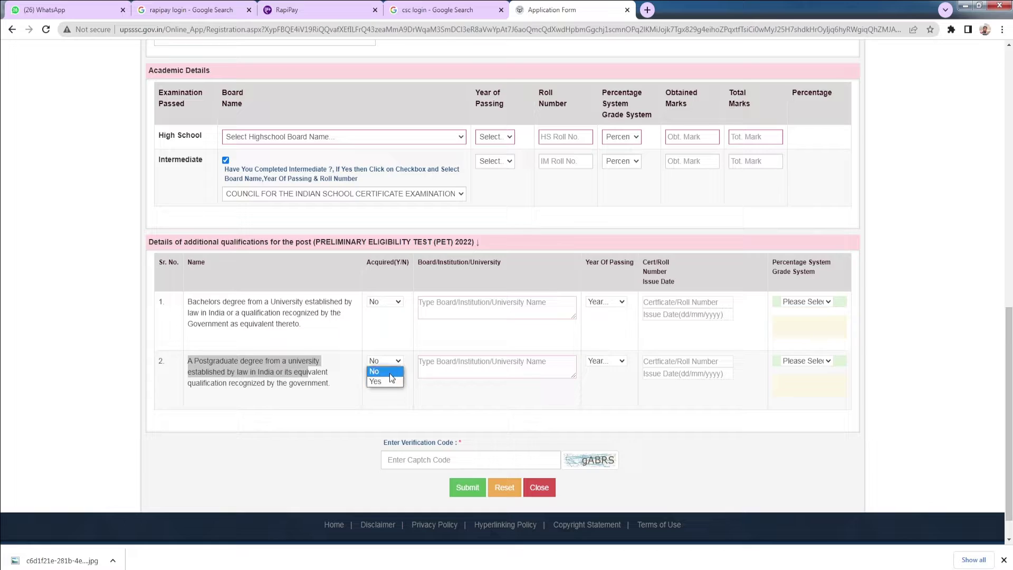
# - Set the bachelor's degree to Yes under Acquired and review its university, passing year and certificate fields
pyautogui.click(385, 302)
pyautogui.click(381, 323)
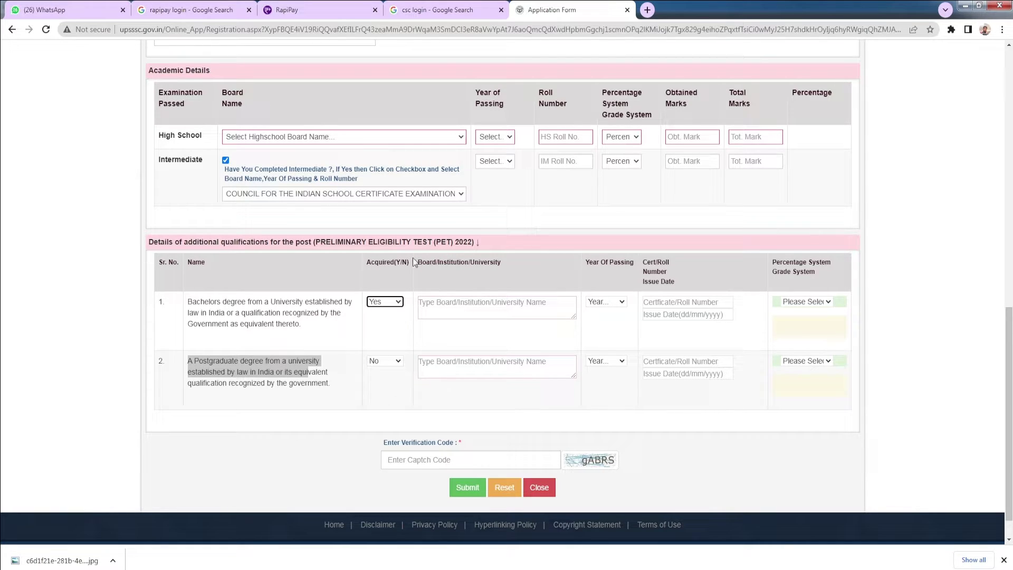
pyautogui.moveTo(414, 262); pyautogui.dragTo(501, 263)
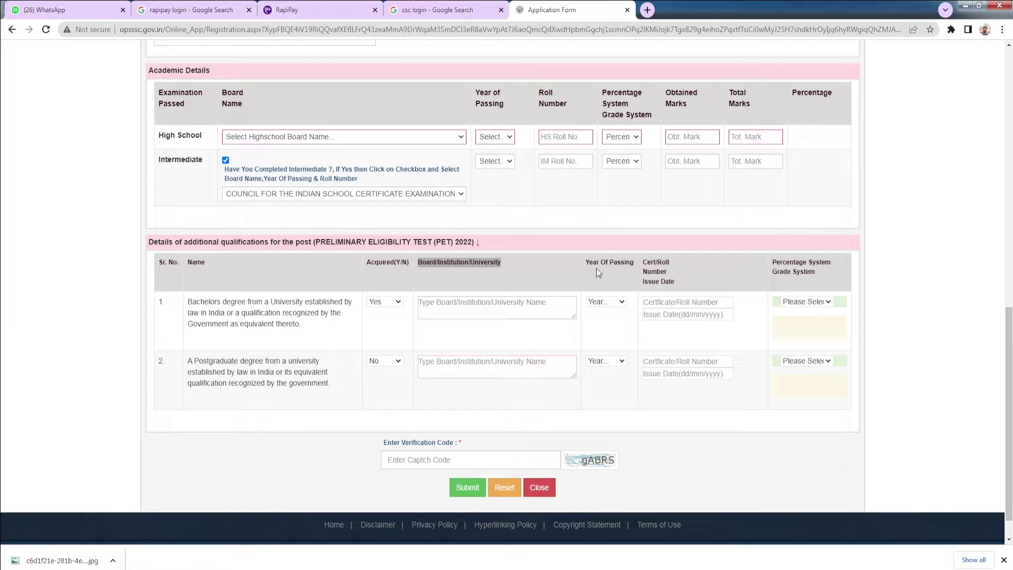
pyautogui.moveTo(590, 263); pyautogui.dragTo(626, 263)
pyautogui.click(611, 301)
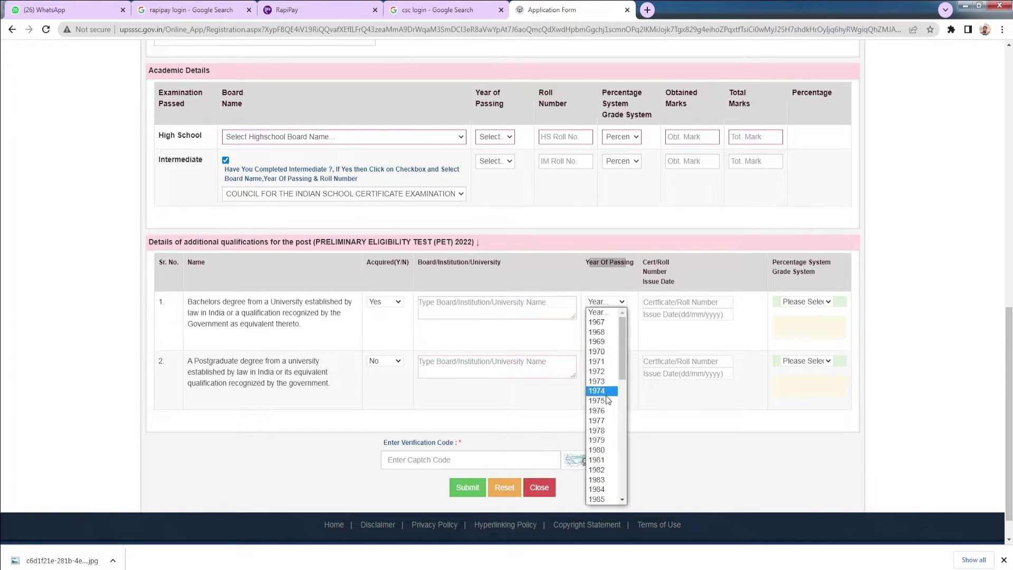
pyautogui.click(659, 272)
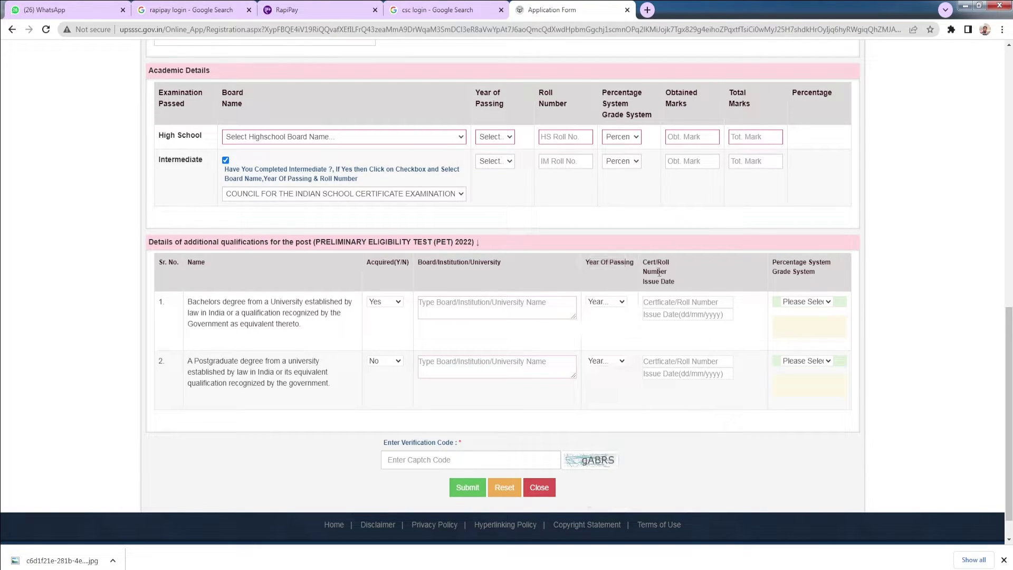
pyautogui.moveTo(644, 264); pyautogui.dragTo(661, 263)
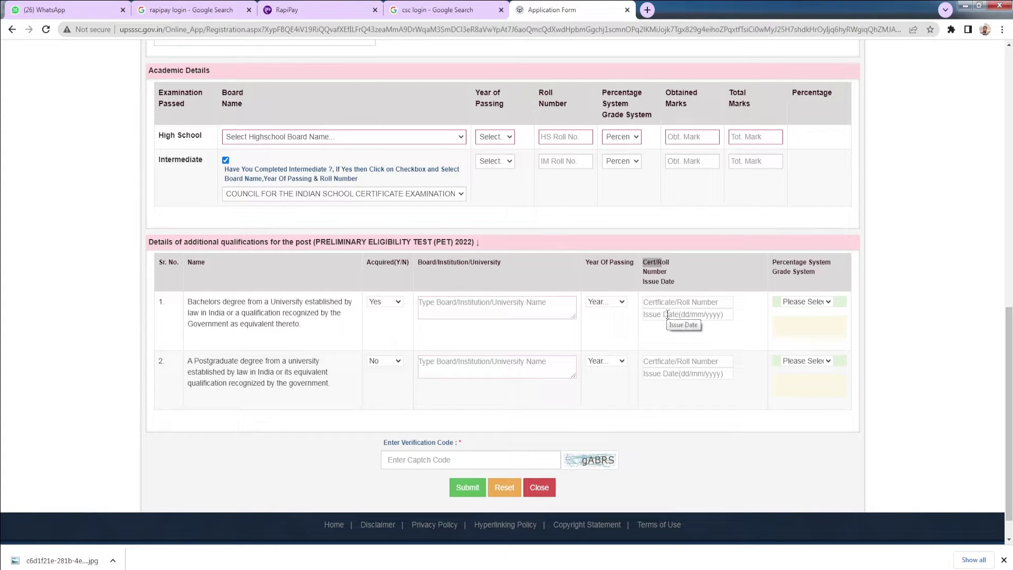
# - Set the bachelor's degree marking system to Percentage and locate the verification code field
pyautogui.click(801, 302)
pyautogui.click(807, 322)
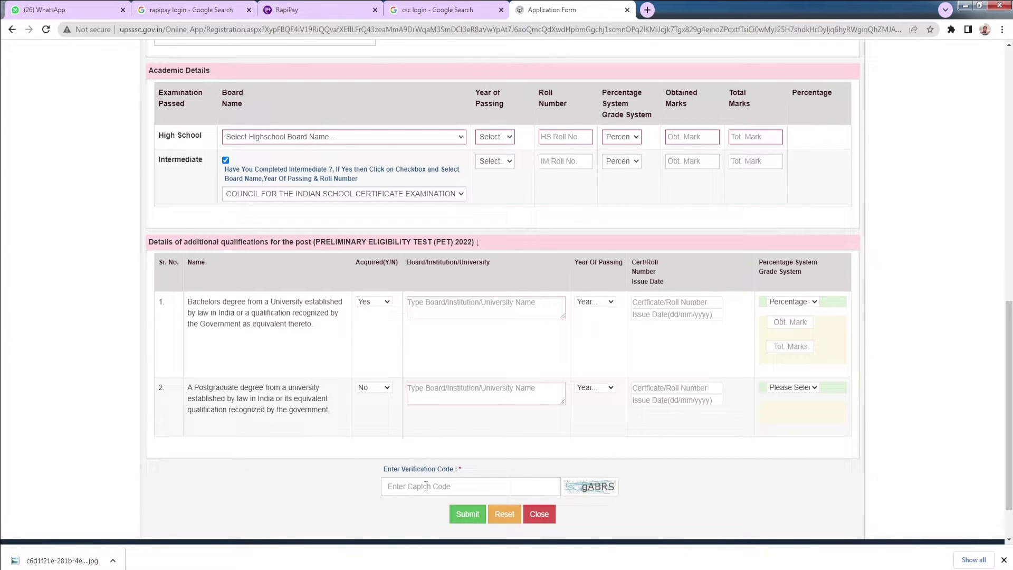
pyautogui.moveTo(383, 469); pyautogui.dragTo(453, 470)
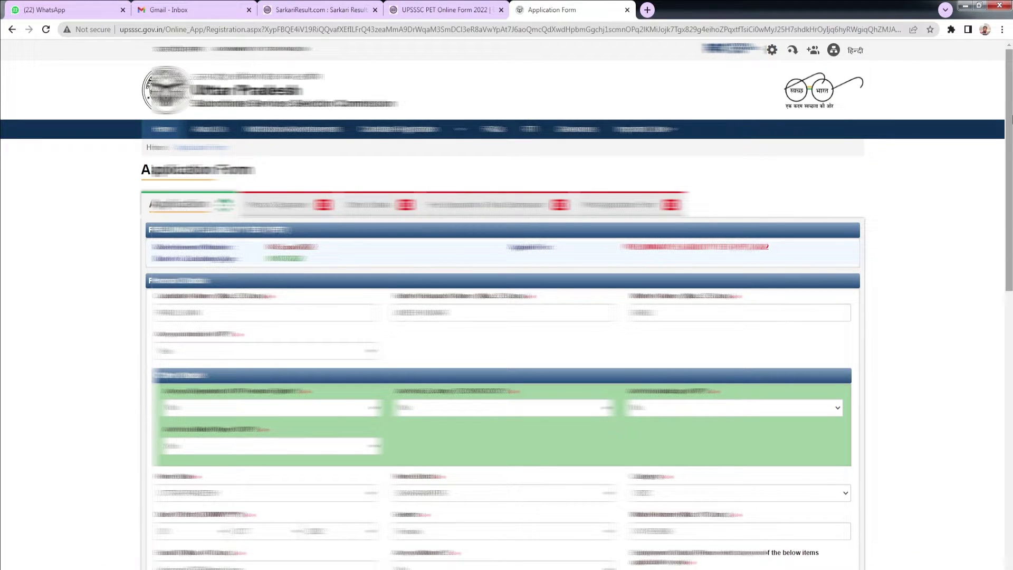
# - Check through the completed application form, submit it and confirm the submission
pyautogui.scroll(-3, 506, 305)
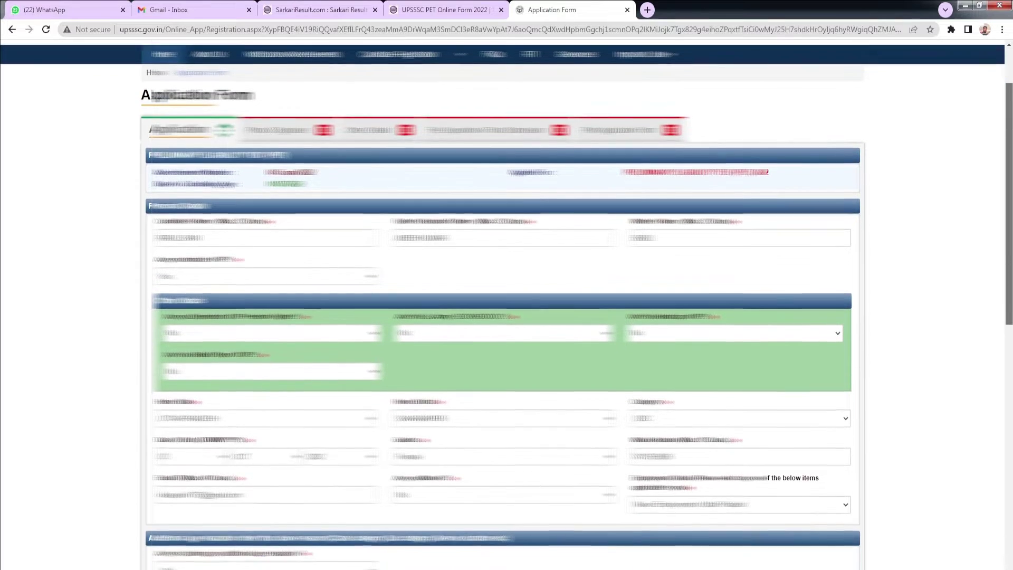
pyautogui.scroll(-3, 507, 305)
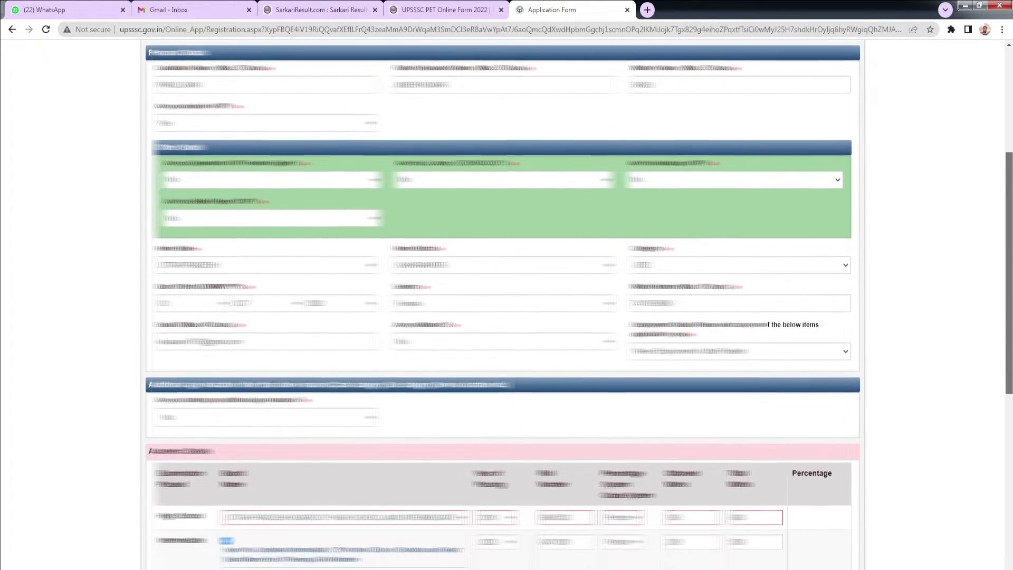
pyautogui.scroll(-4, 507, 305)
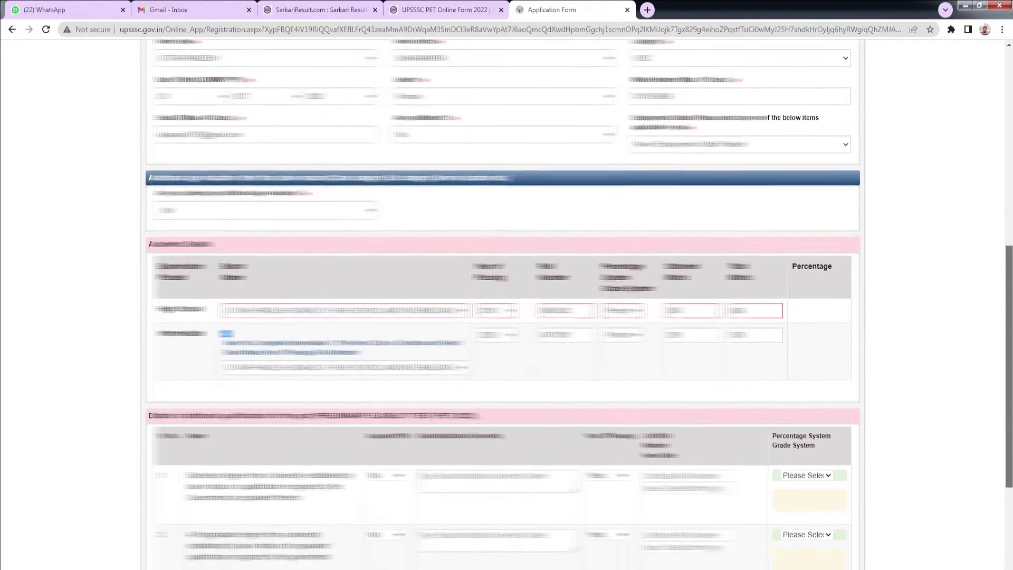
pyautogui.scroll(-3, 506, 305)
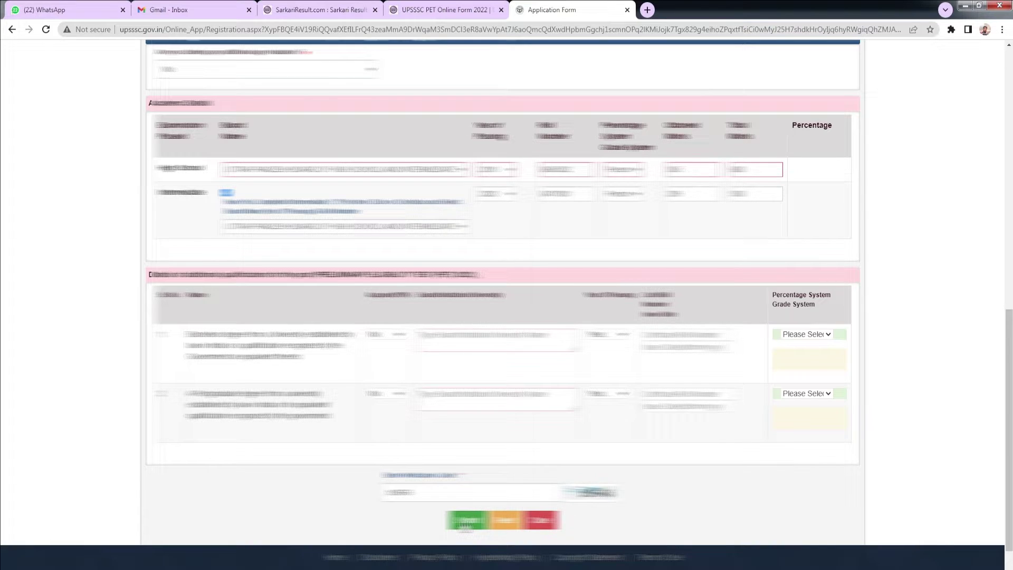
pyautogui.click(464, 522)
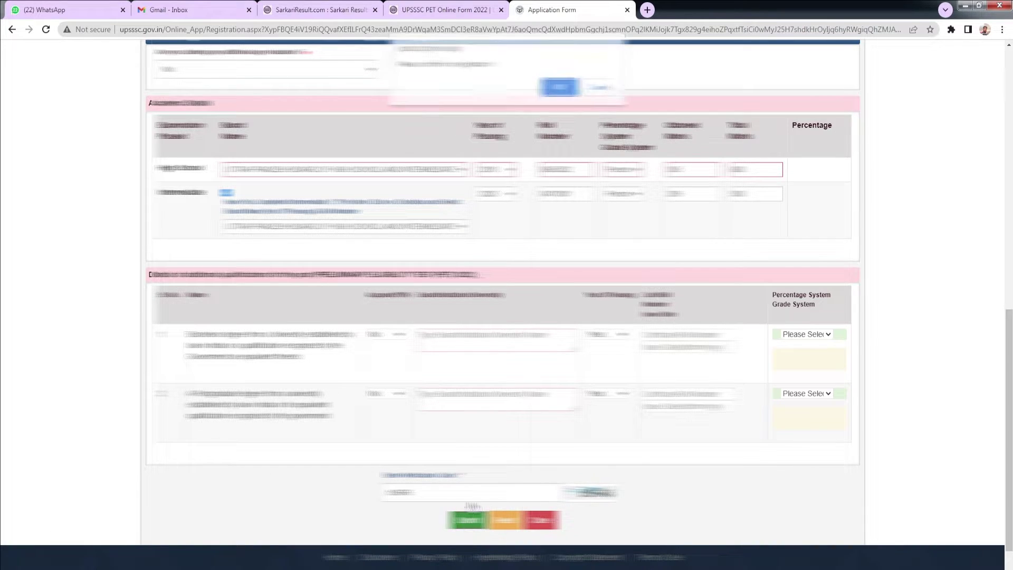
pyautogui.press('Return')
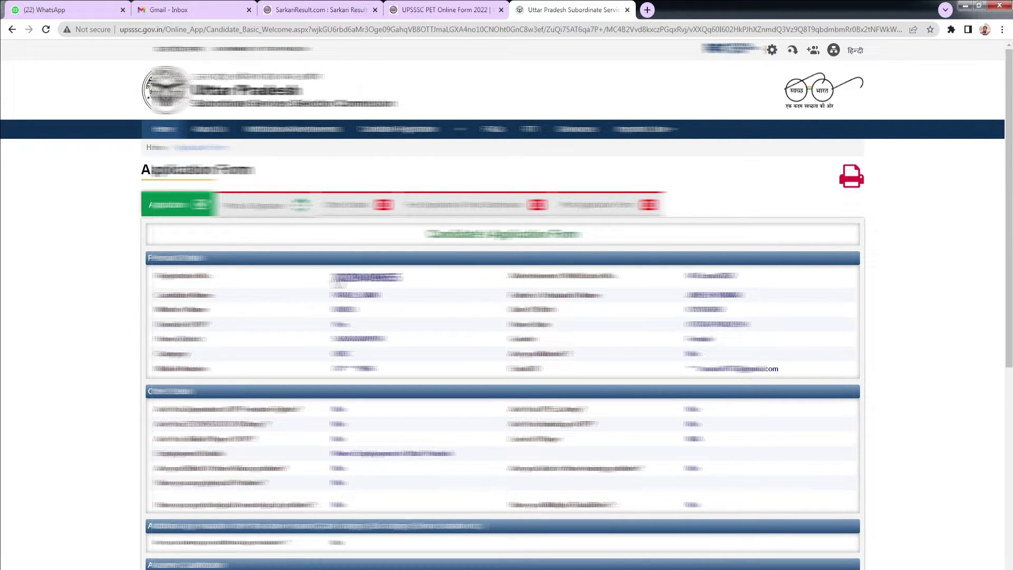
# - Check the registration number and details of the submitted application and continue to the photo and signature upload
pyautogui.moveTo(332, 278); pyautogui.dragTo(401, 288)
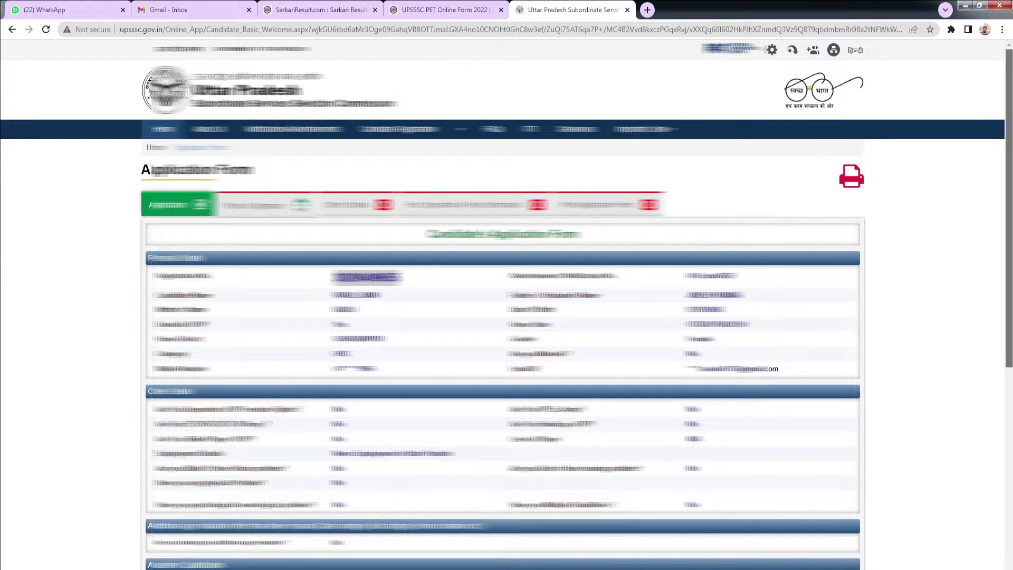
pyautogui.scroll(-6, 401, 287)
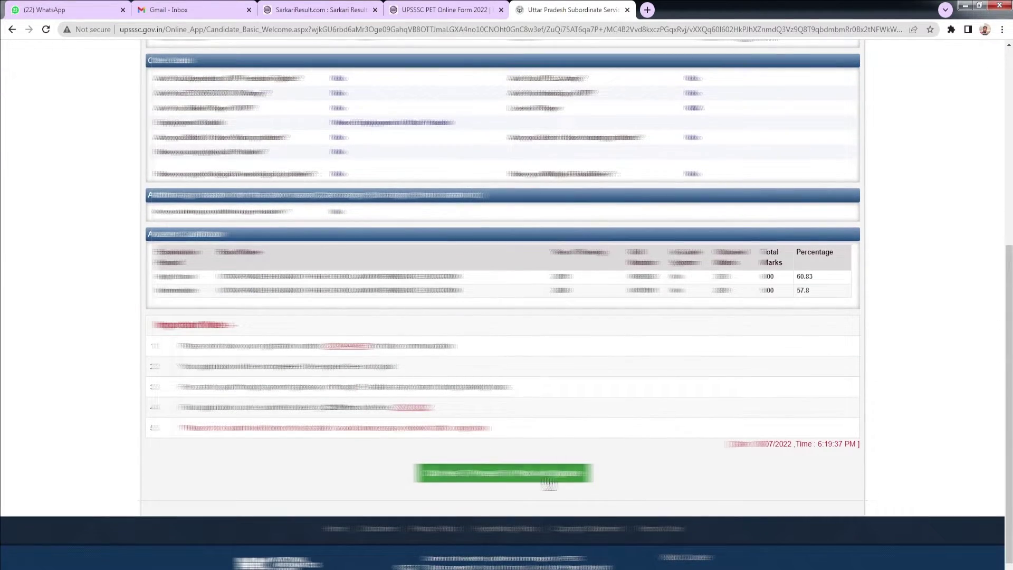
pyautogui.click(545, 475)
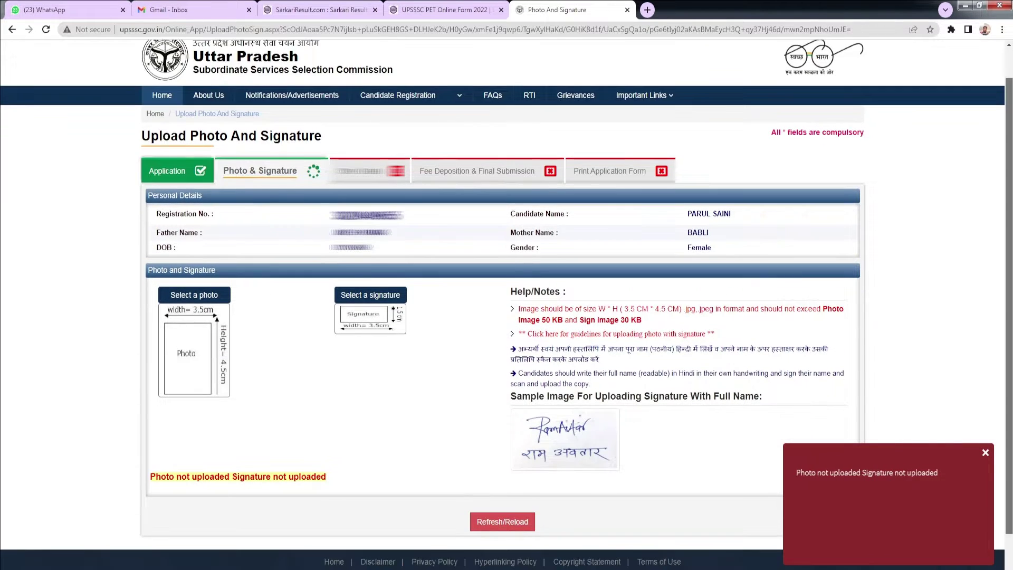
# - Check the uploaded photo and signature and continue to the Other Details stage of the application
pyautogui.scroll(-1, 526, 352)
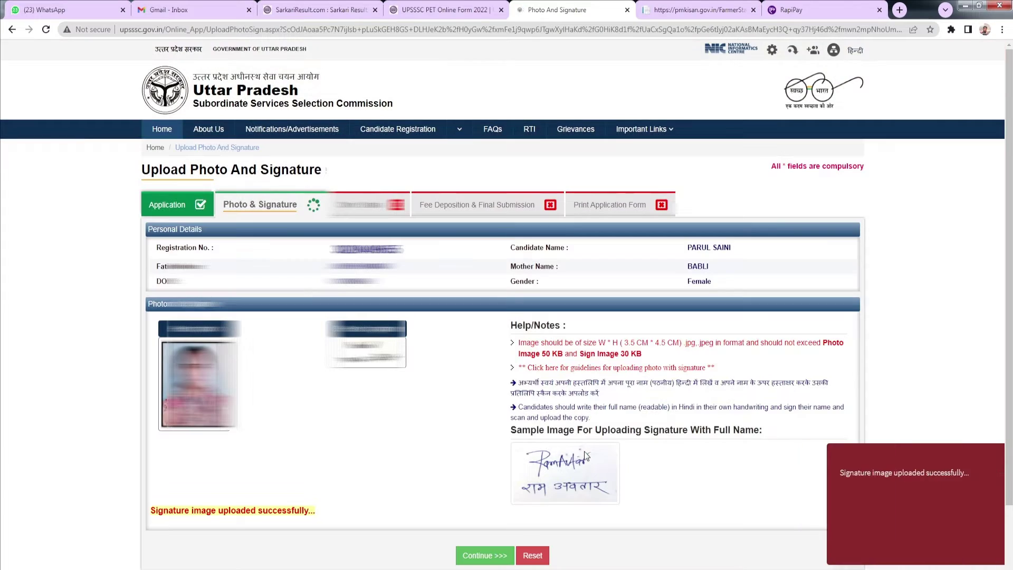
pyautogui.scroll(-2, 586, 454)
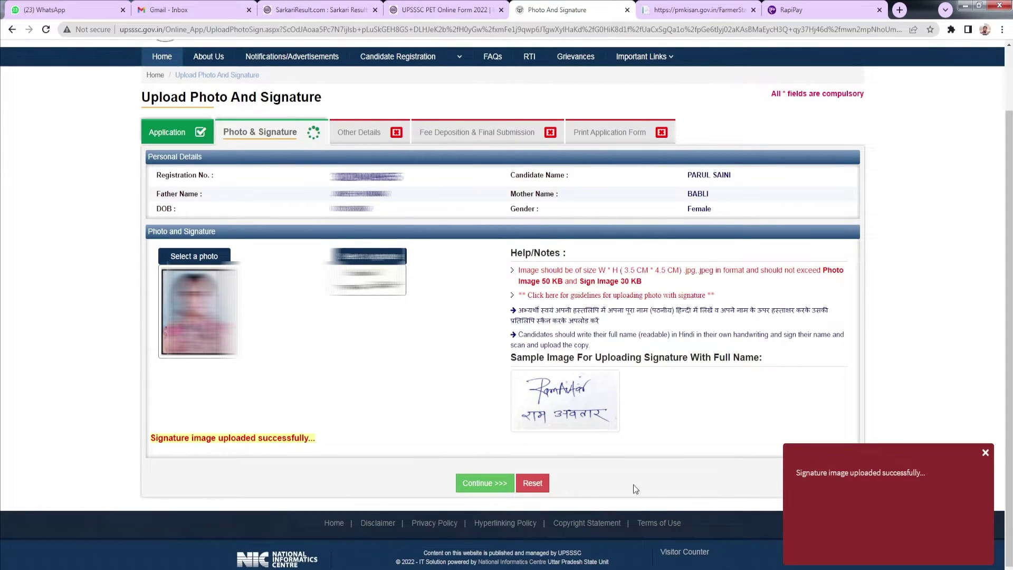
pyautogui.moveTo(796, 474)
pyautogui.mouseDown()
pyautogui.moveTo(926, 475)
pyautogui.moveTo(874, 478)
pyautogui.mouseUp()
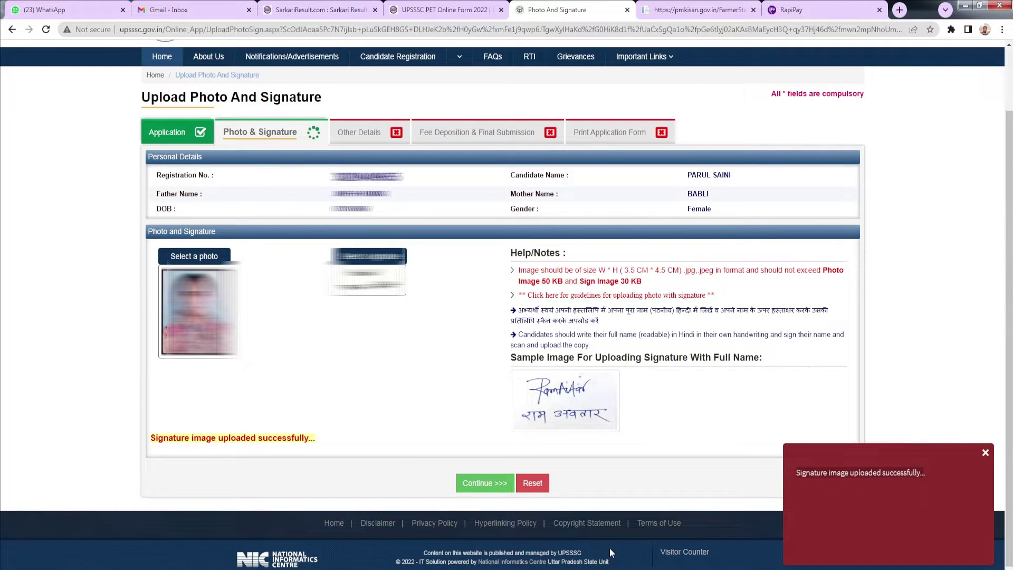
pyautogui.click(487, 486)
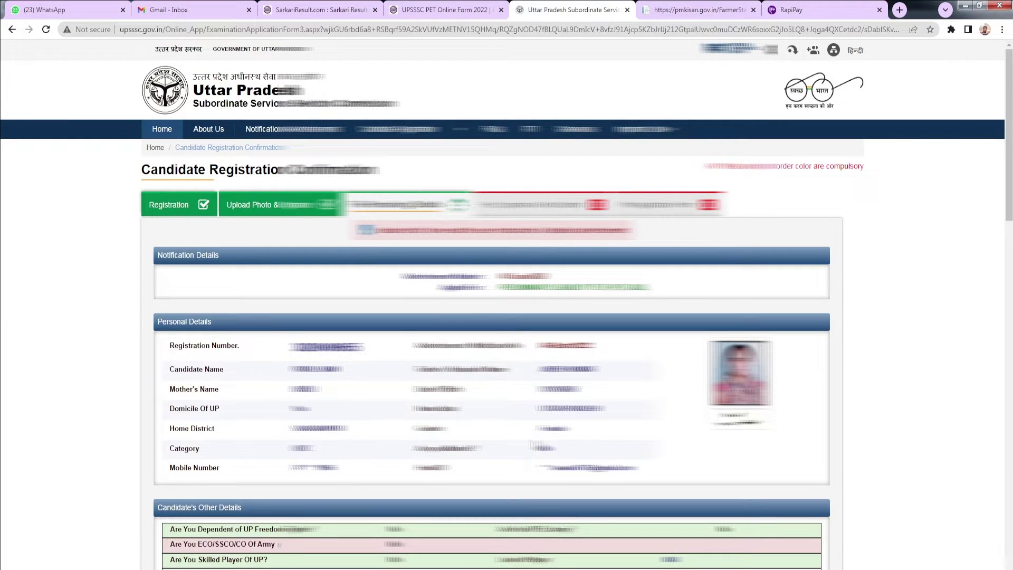
# - Look through the candidate's personal, other and academic details down to the certificate details section
pyautogui.scroll(-1, 506, 304)
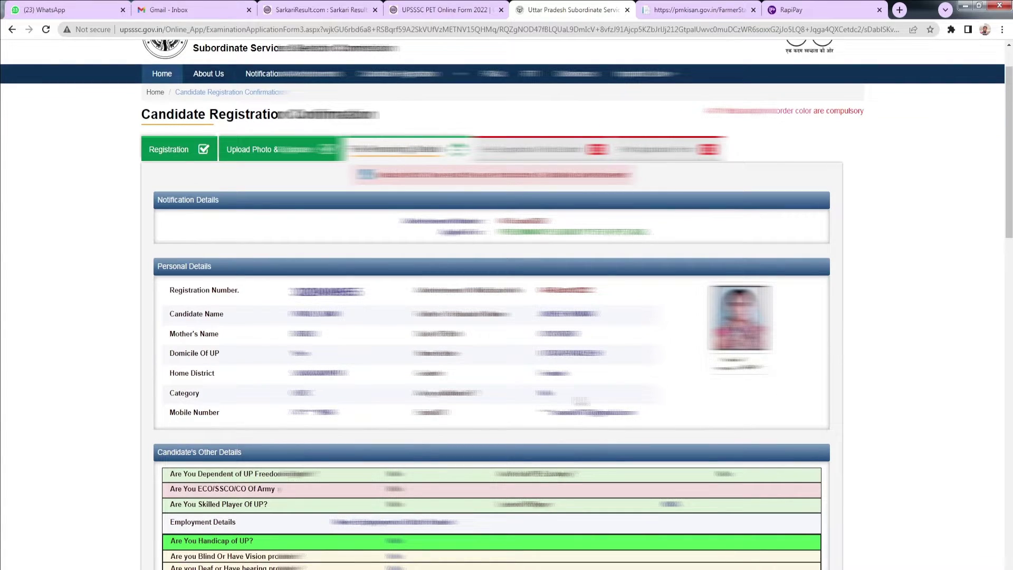
pyautogui.scroll(-2, 506, 304)
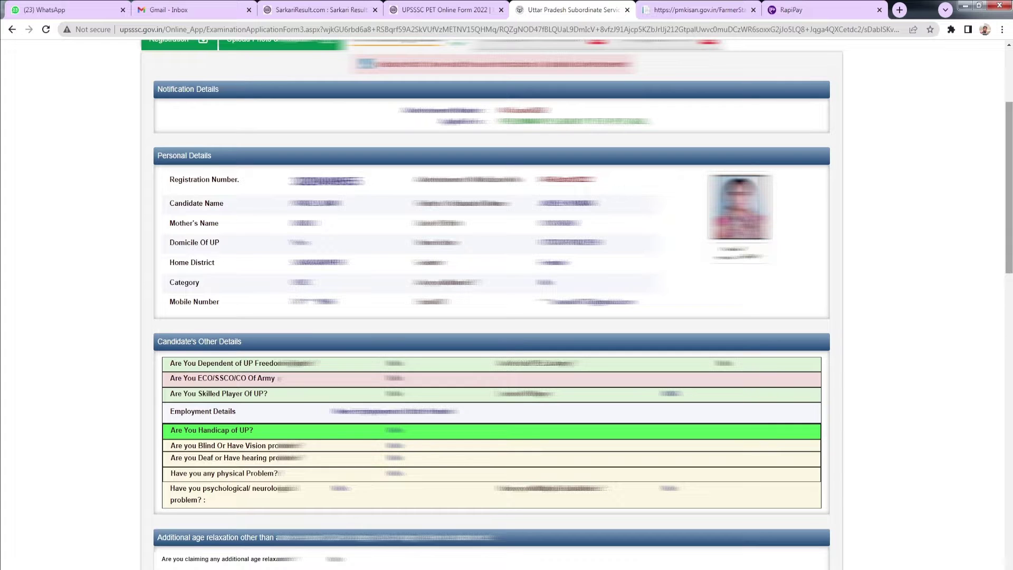
pyautogui.moveTo(1008, 238); pyautogui.dragTo(1008, 392)
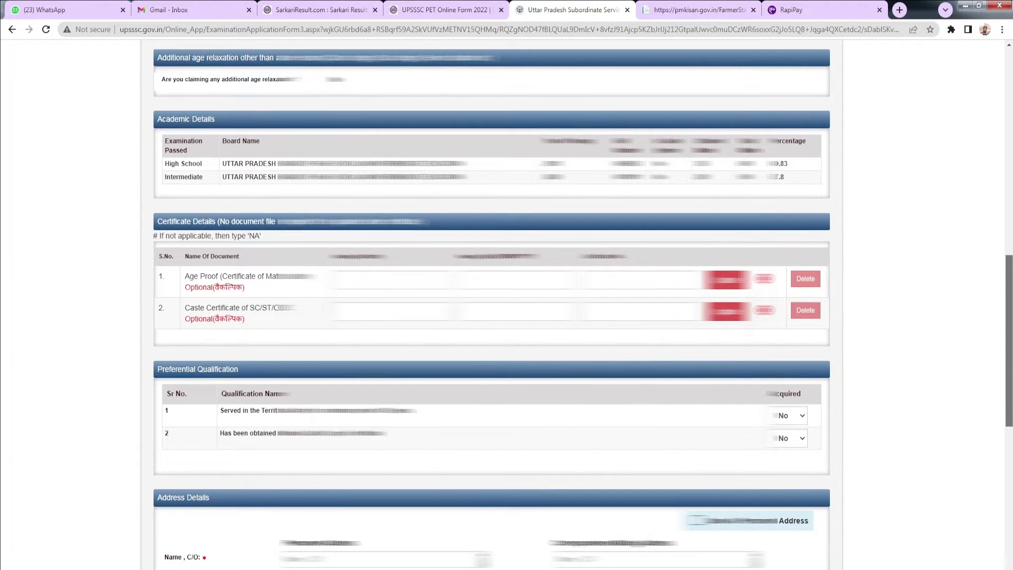
pyautogui.moveTo(1008, 392); pyautogui.dragTo(1008, 443)
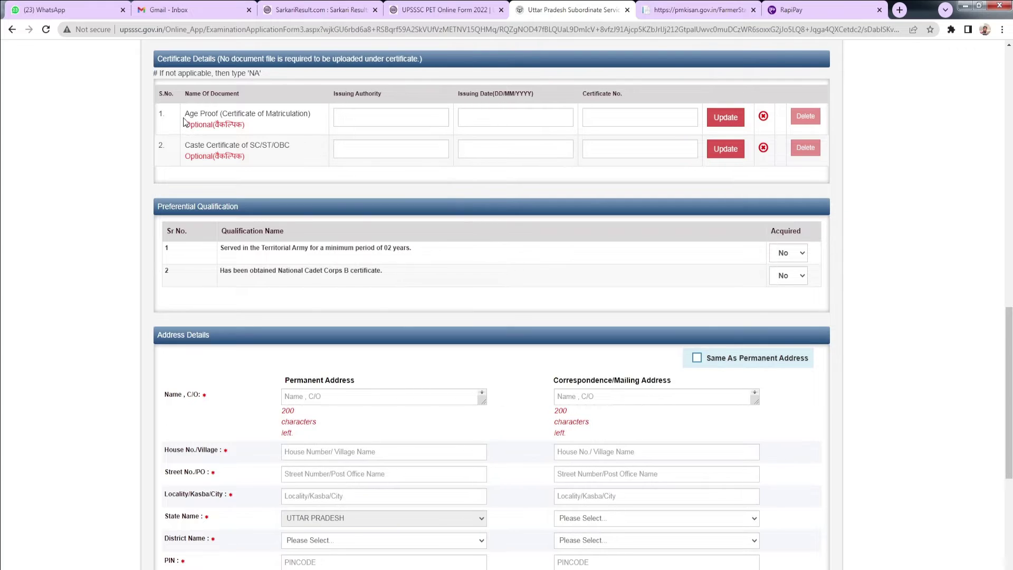
# - Examine the issuing authority, issuing date and certificate number fields for the age proof and caste certificates
pyautogui.moveTo(183, 121); pyautogui.dragTo(312, 117)
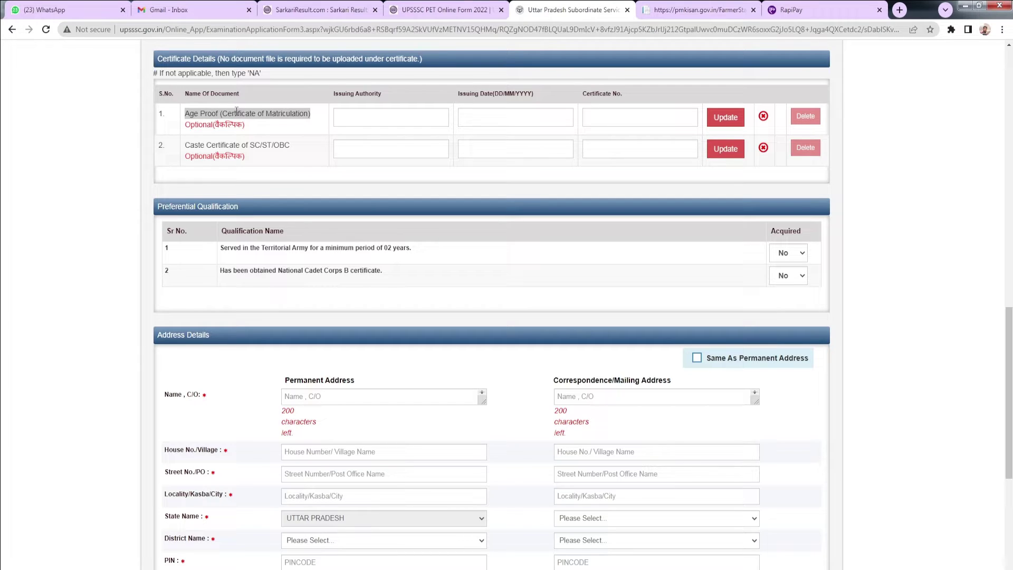
pyautogui.moveTo(332, 94); pyautogui.dragTo(384, 96)
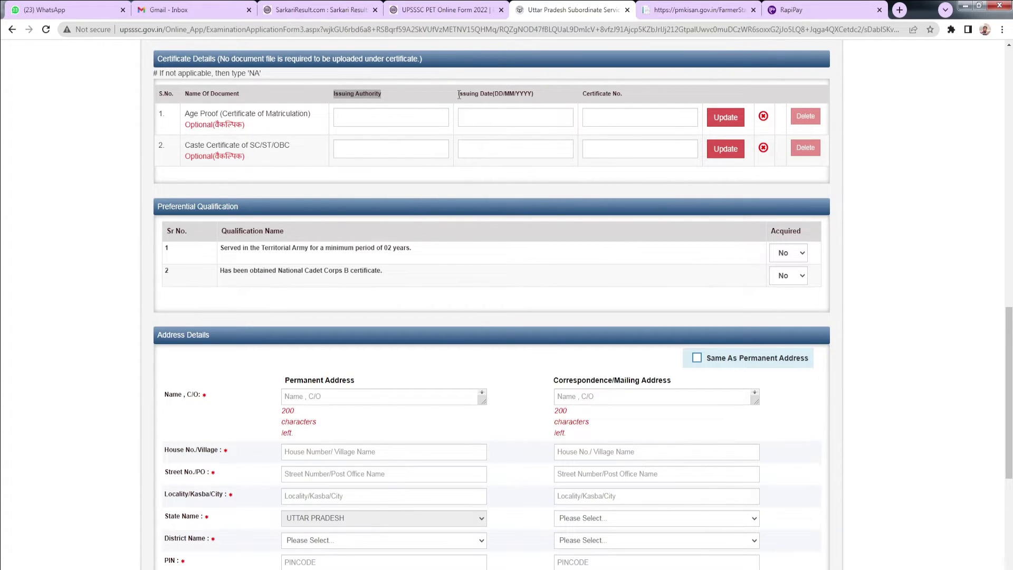
pyautogui.moveTo(458, 94); pyautogui.dragTo(493, 95)
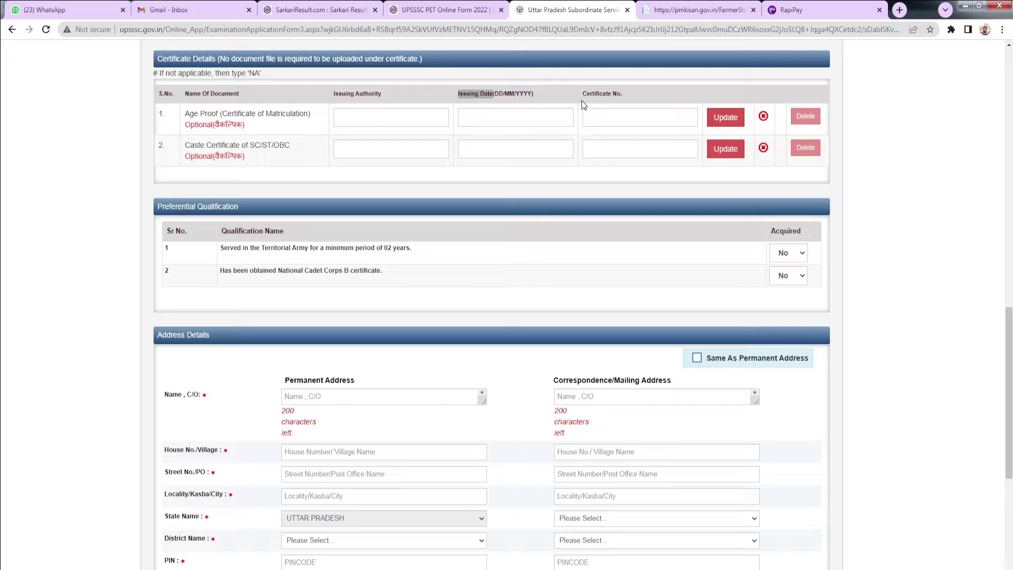
pyautogui.moveTo(582, 97); pyautogui.dragTo(625, 100)
pyautogui.moveTo(190, 147); pyautogui.dragTo(348, 135)
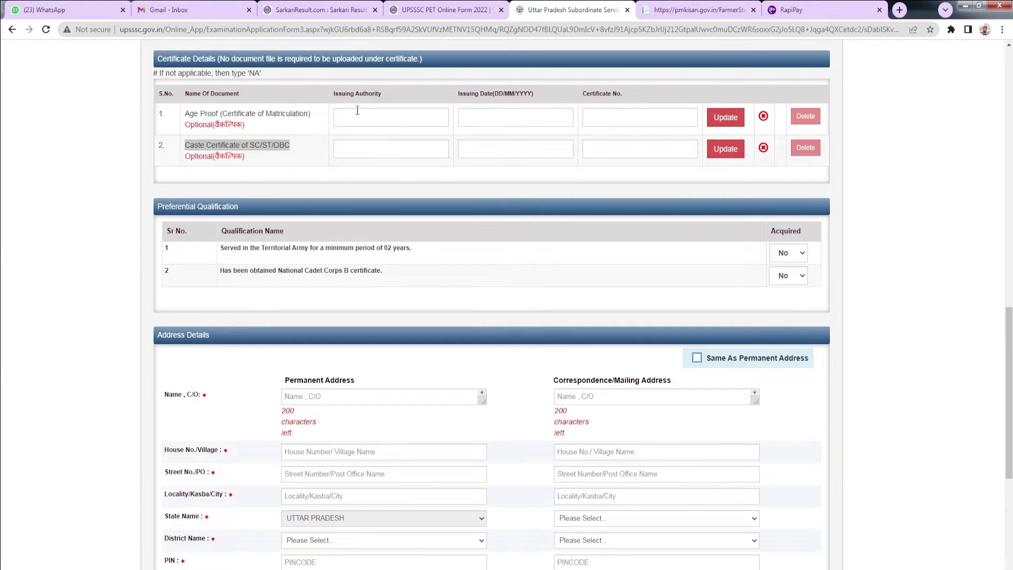
pyautogui.click(334, 97)
pyautogui.moveTo(334, 97); pyautogui.dragTo(393, 100)
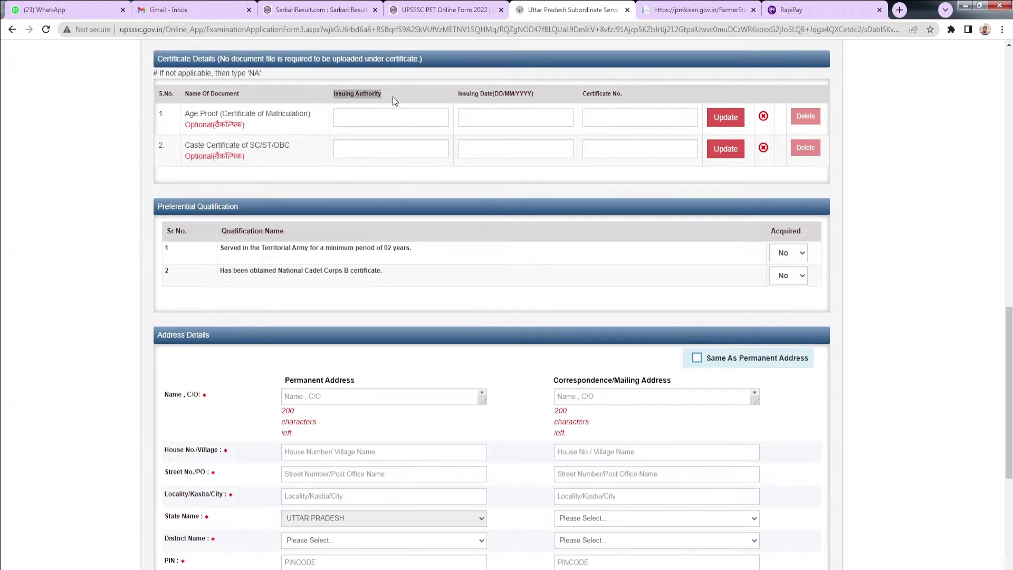
pyautogui.moveTo(499, 103)
pyautogui.mouseDown()
pyautogui.moveTo(423, 95)
pyautogui.moveTo(481, 94)
pyautogui.mouseUp()
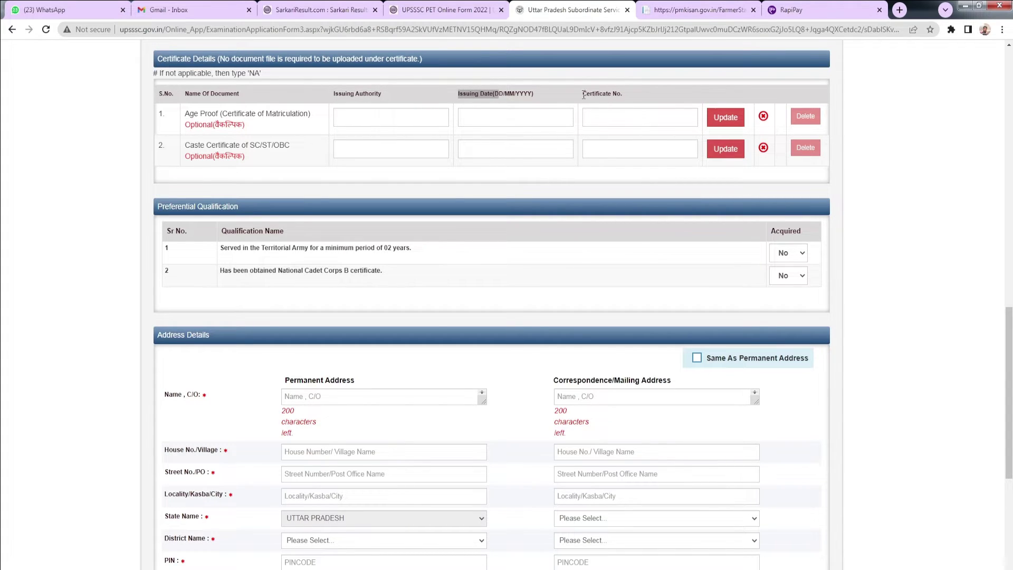
pyautogui.moveTo(582, 94); pyautogui.dragTo(622, 95)
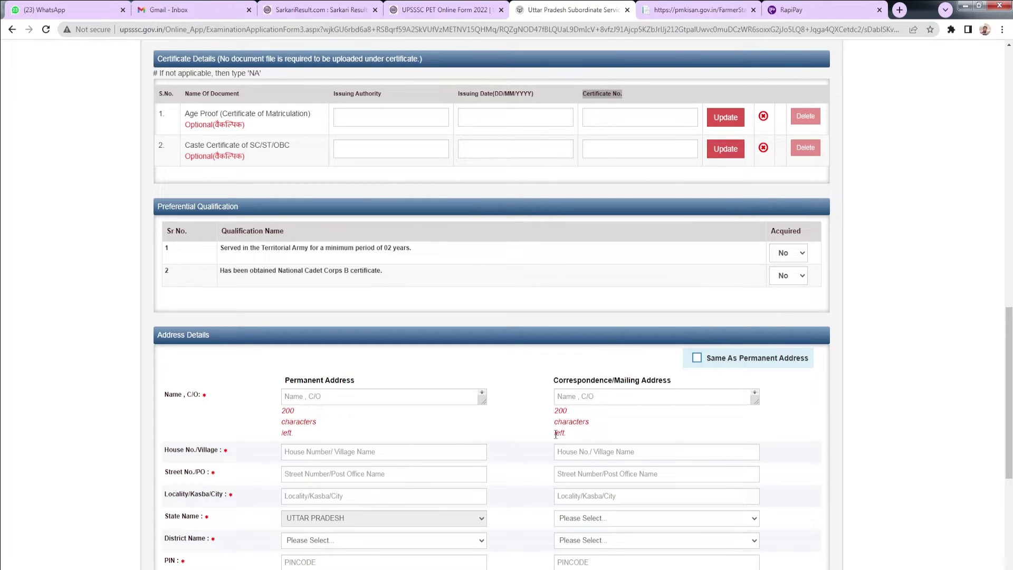
# - Review the permanent and correspondence address fields, the Same As Permanent Address option and the declaration's acceptance choices
pyautogui.moveTo(288, 381); pyautogui.dragTo(358, 382)
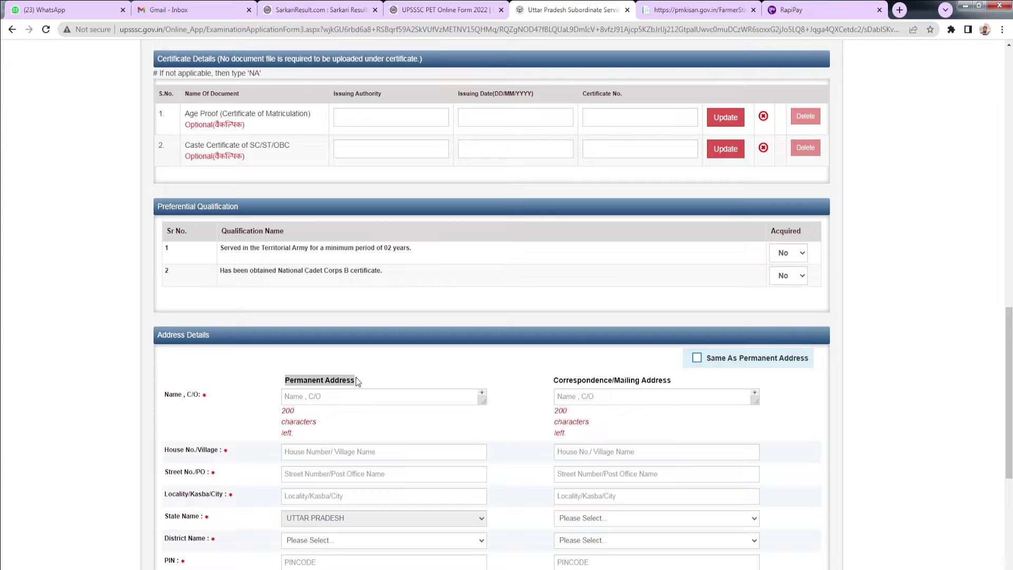
pyautogui.click(555, 382)
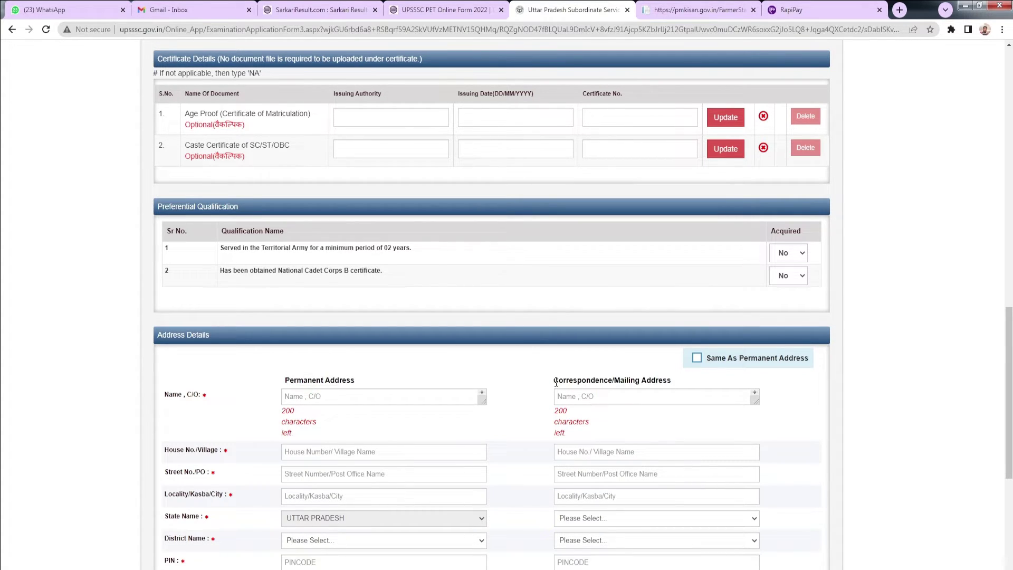
pyautogui.moveTo(556, 382); pyautogui.dragTo(670, 380)
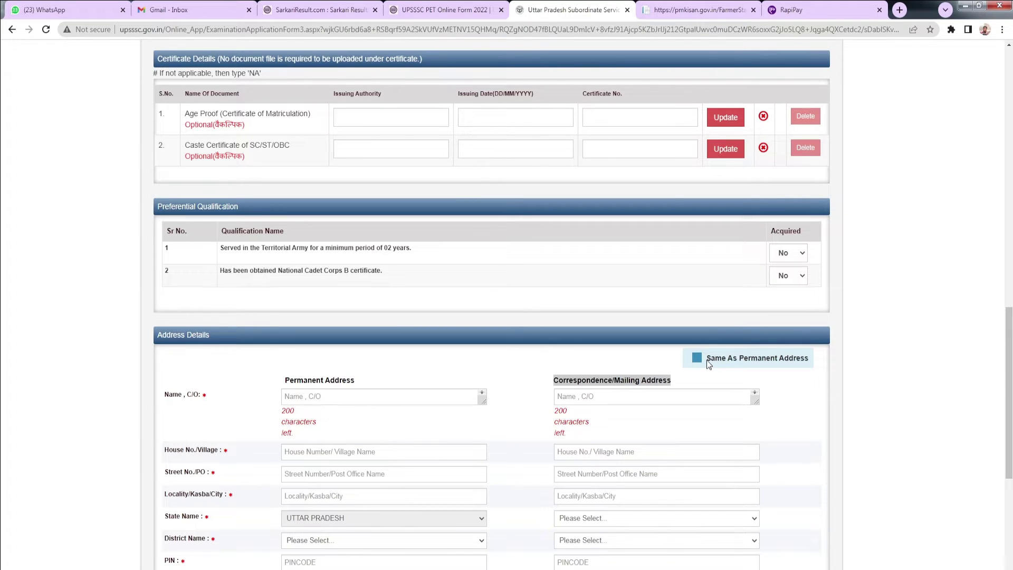
pyautogui.moveTo(707, 360); pyautogui.dragTo(806, 360)
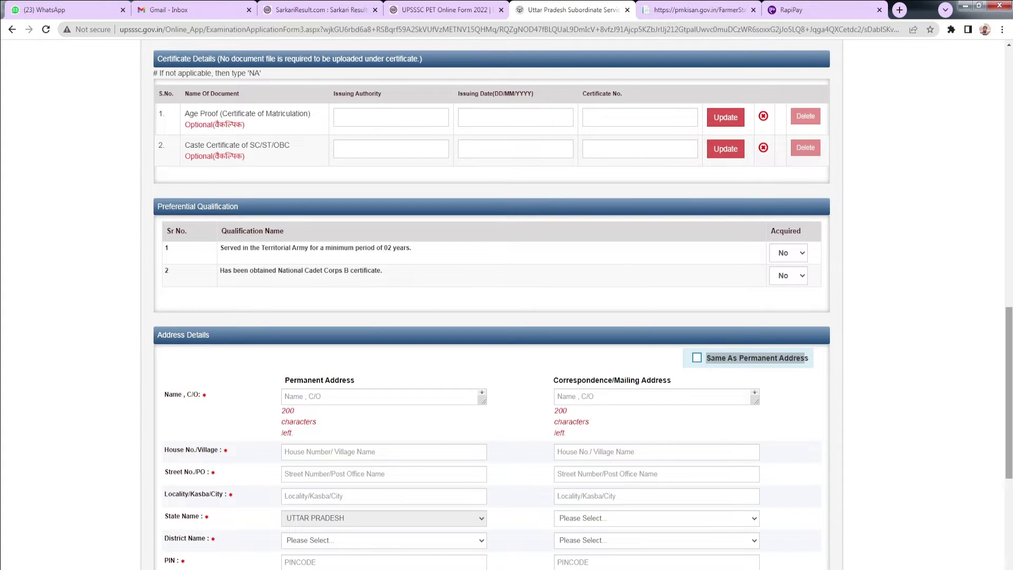
pyautogui.scroll(-3, 1008, 385)
pyautogui.scroll(-1, 582, 305)
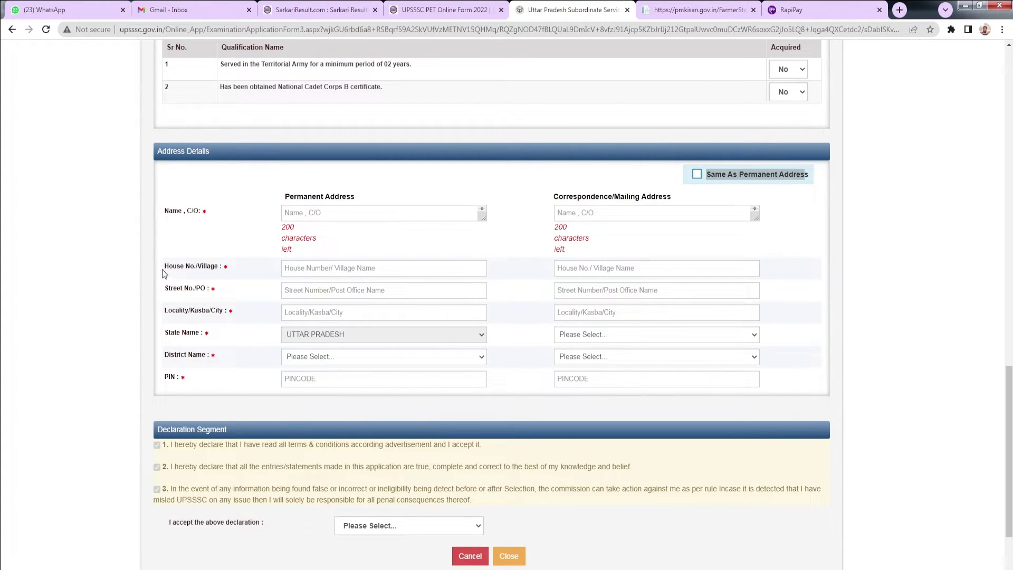
pyautogui.moveTo(163, 269); pyautogui.dragTo(218, 268)
pyautogui.moveTo(169, 289); pyautogui.dragTo(225, 316)
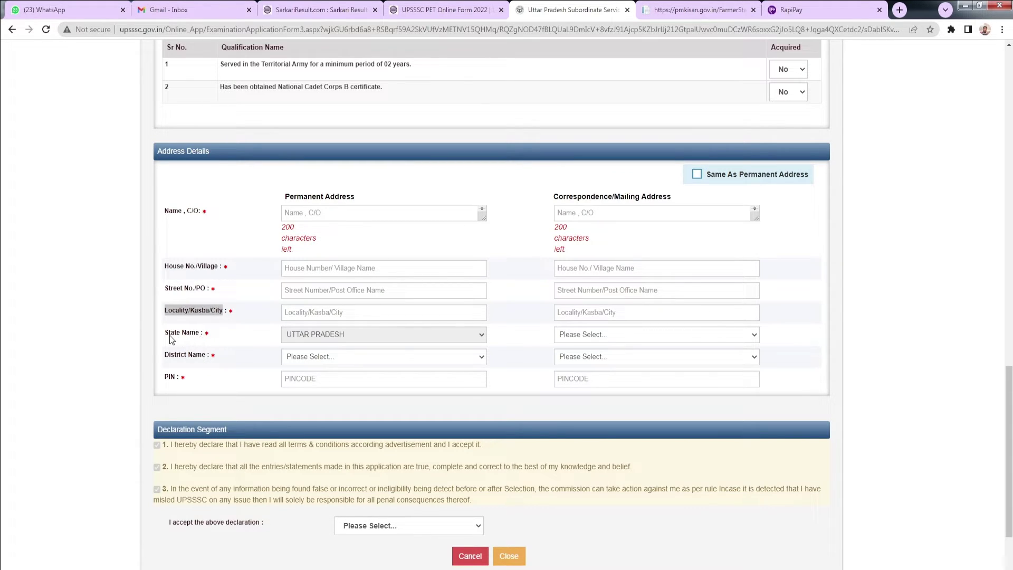
pyautogui.moveTo(168, 334); pyautogui.dragTo(205, 375)
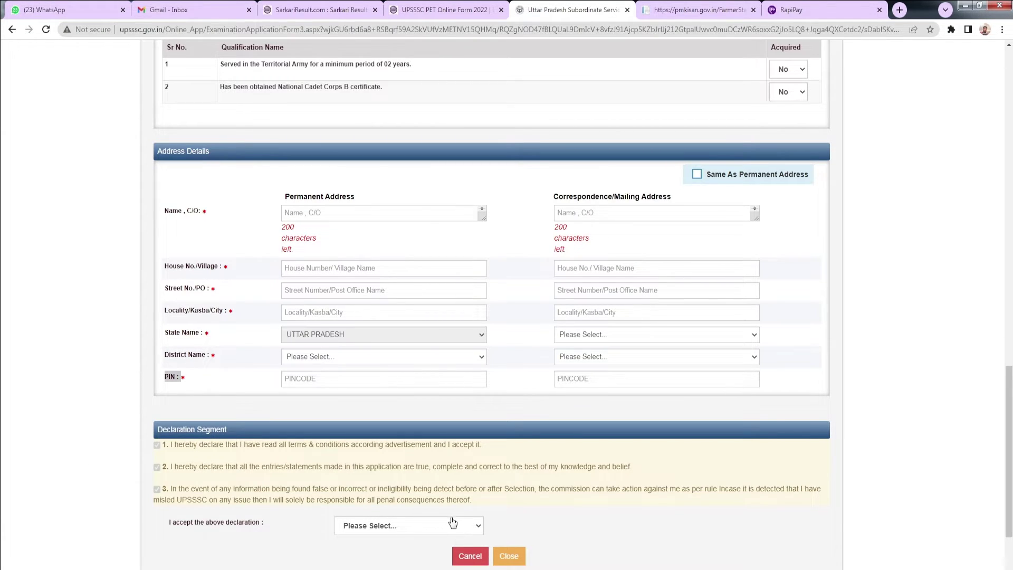
pyautogui.scroll(-1, 453, 522)
pyautogui.click(414, 471)
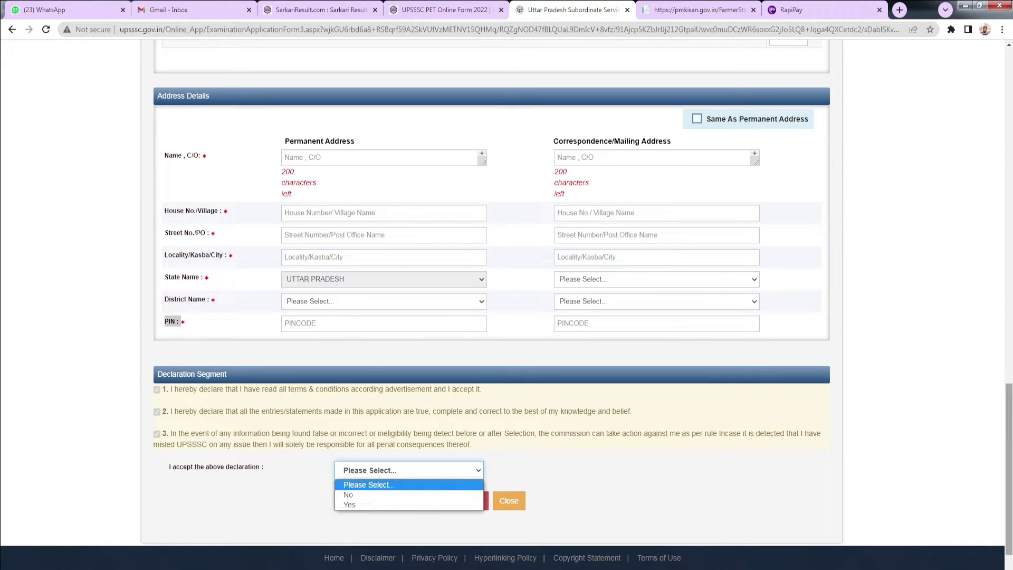
# - Enter UP BOARD ALLAHABAD as the age proof certificate's issuing authority and 29/04/2018 as its issuing date
pyautogui.scroll(5, 492, 305)
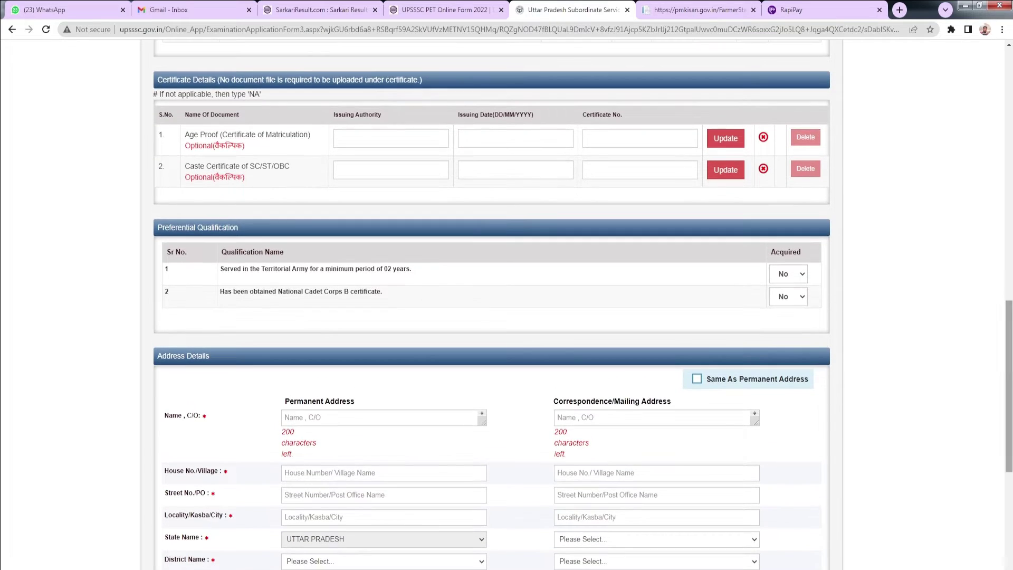
pyautogui.click(428, 141)
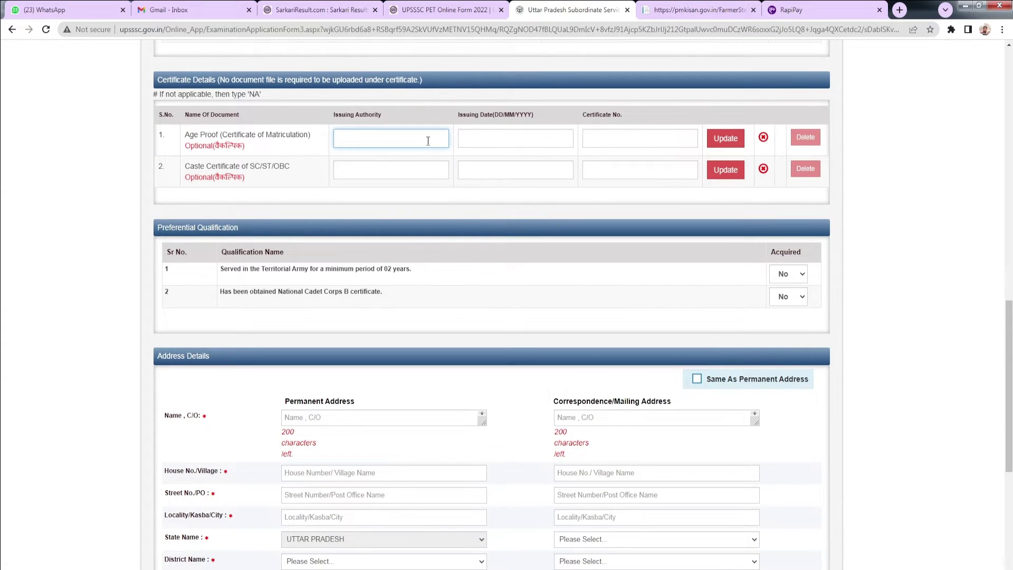
pyautogui.write('UP BOARD ALLAHABAD')
pyautogui.click(550, 131)
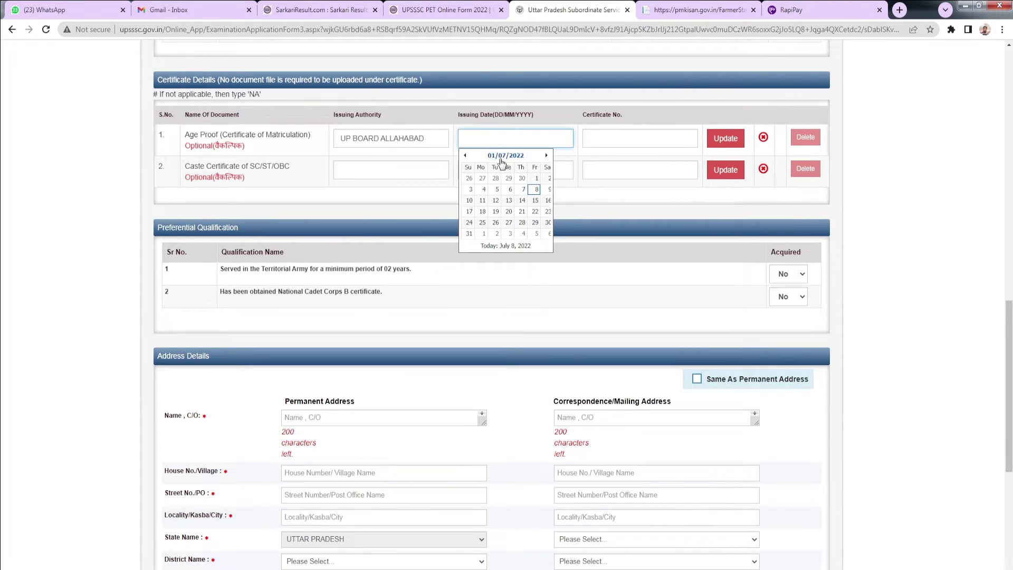
pyautogui.write('29/1')
pyautogui.write('04/')
pyautogui.write('2018')
pyautogui.click(642, 135)
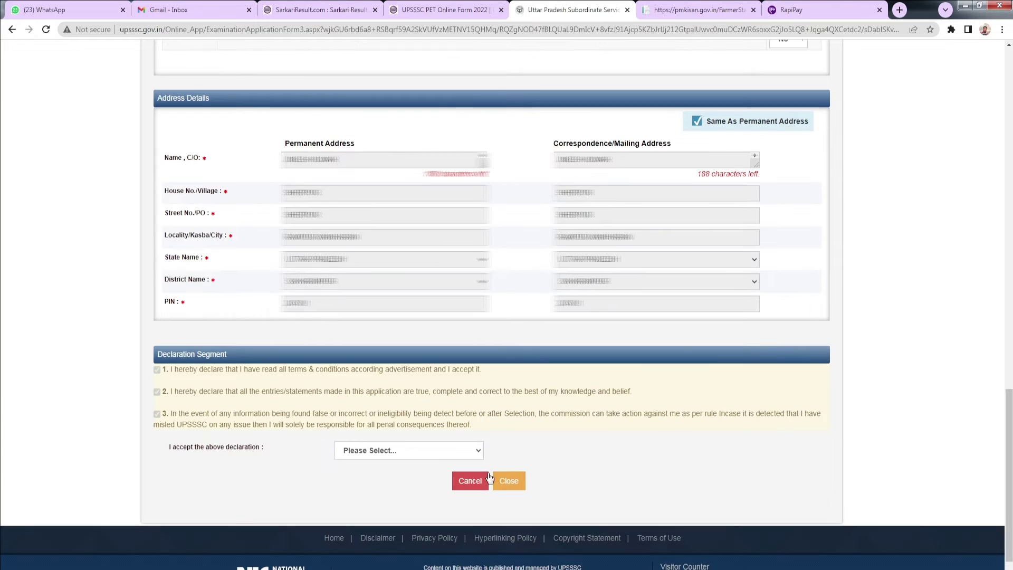
# - Accept the declaration with Yes and open the preview of the application, confirming the request
pyautogui.click(409, 450)
pyautogui.click(404, 476)
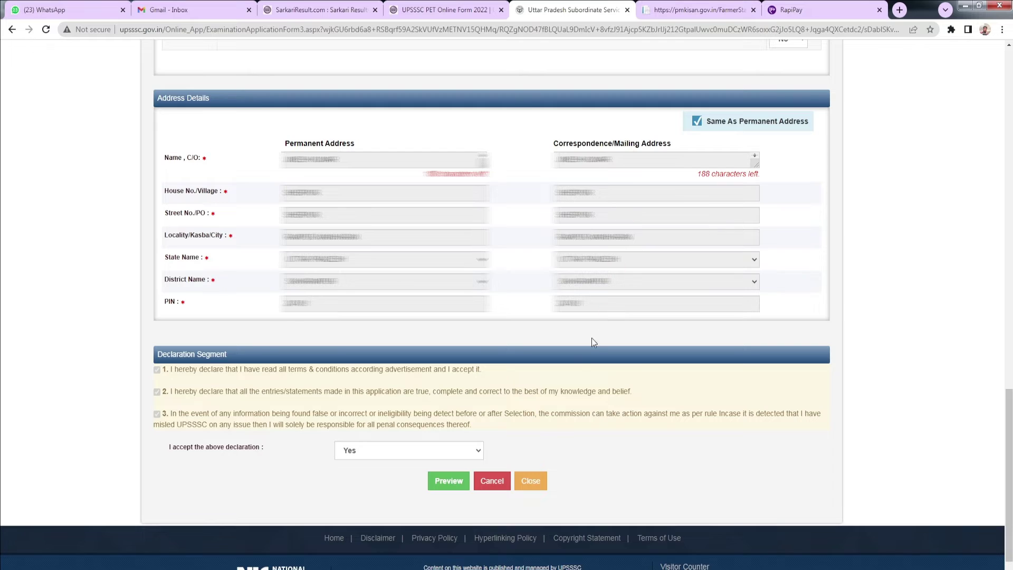
pyautogui.click(455, 483)
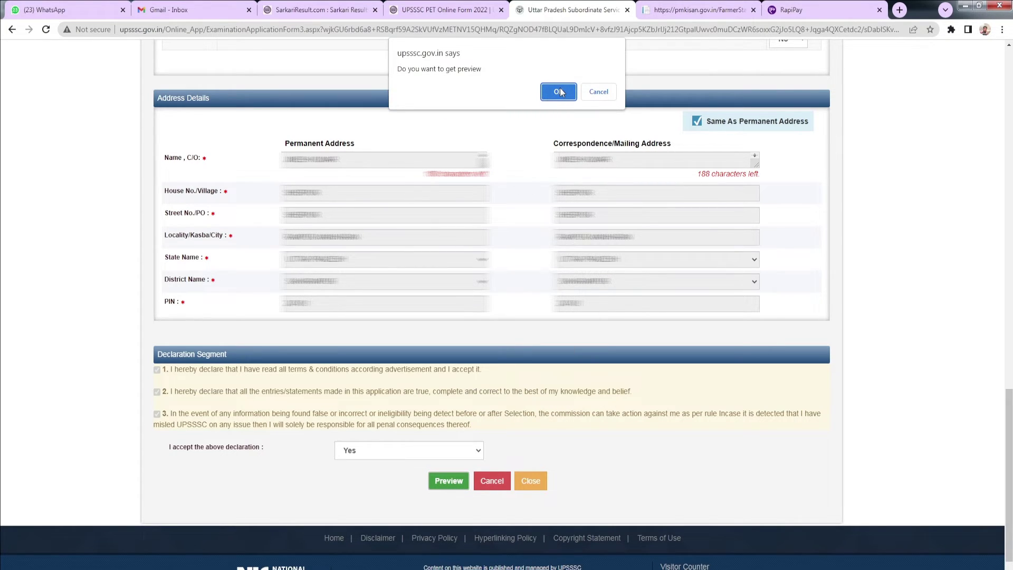
pyautogui.click(559, 91)
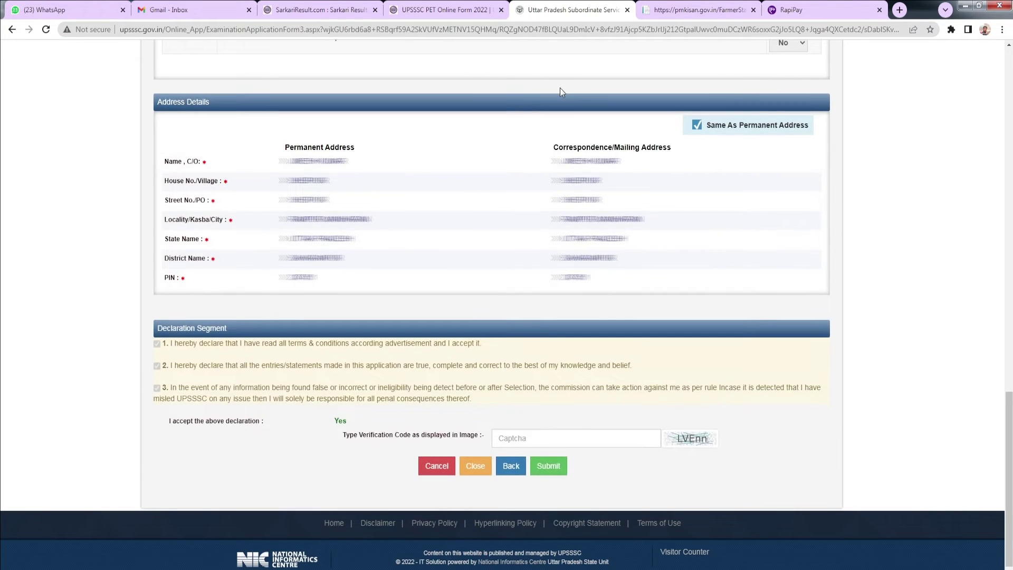
# - Enter the verification code displayed in the image, submit the previewed application and confirm its provisional submission
pyautogui.write('LVEnn')
pyautogui.click(546, 468)
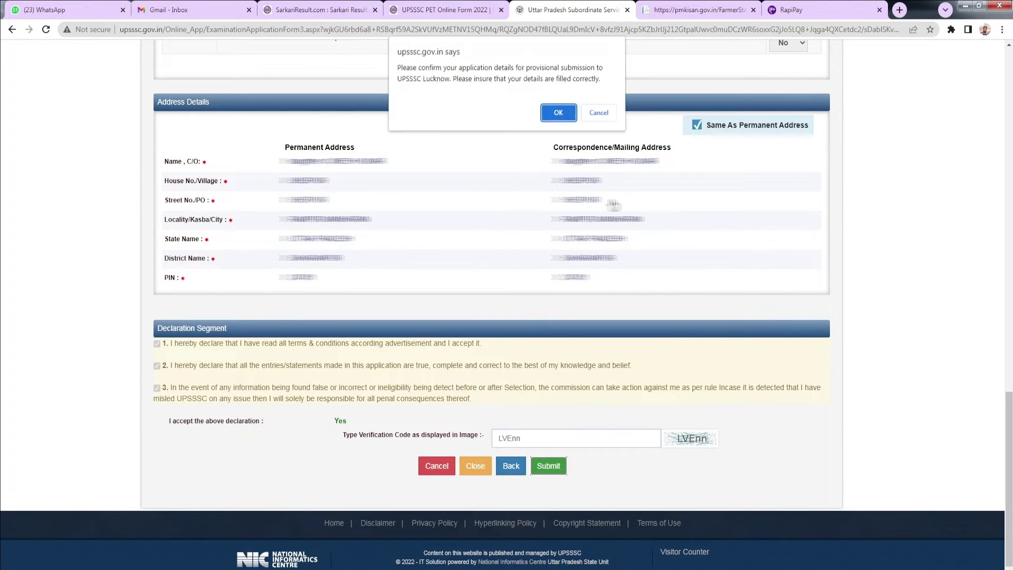
pyautogui.click(558, 113)
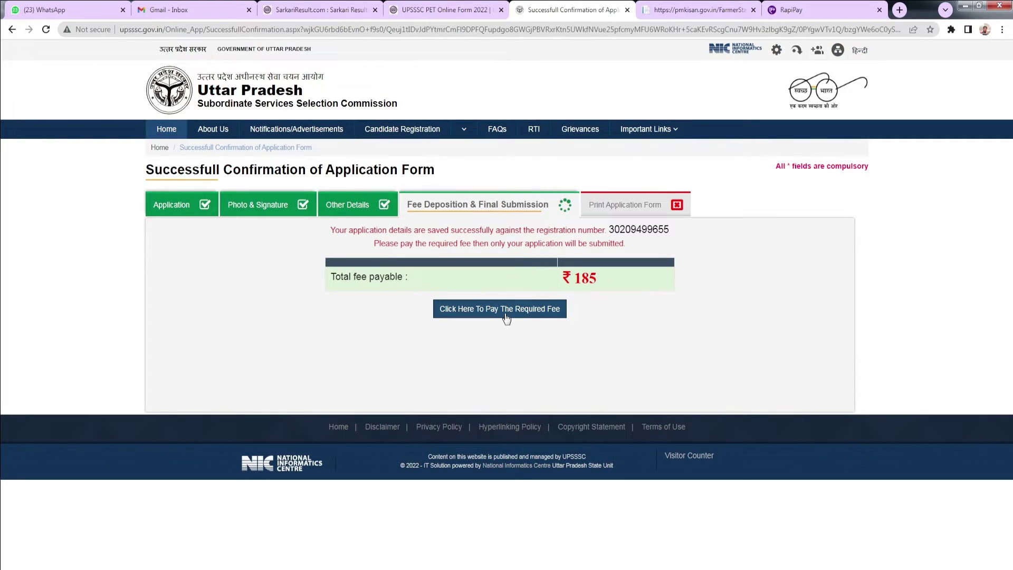
# - Start payment of the required fee and answer No to changing the caste category and domicile of state
pyautogui.click(506, 311)
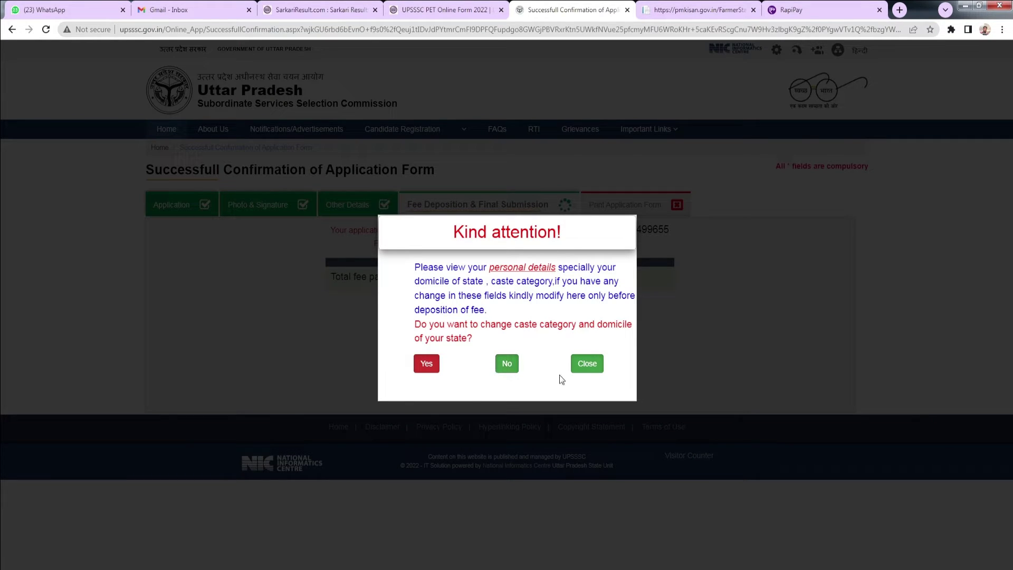
pyautogui.click(584, 363)
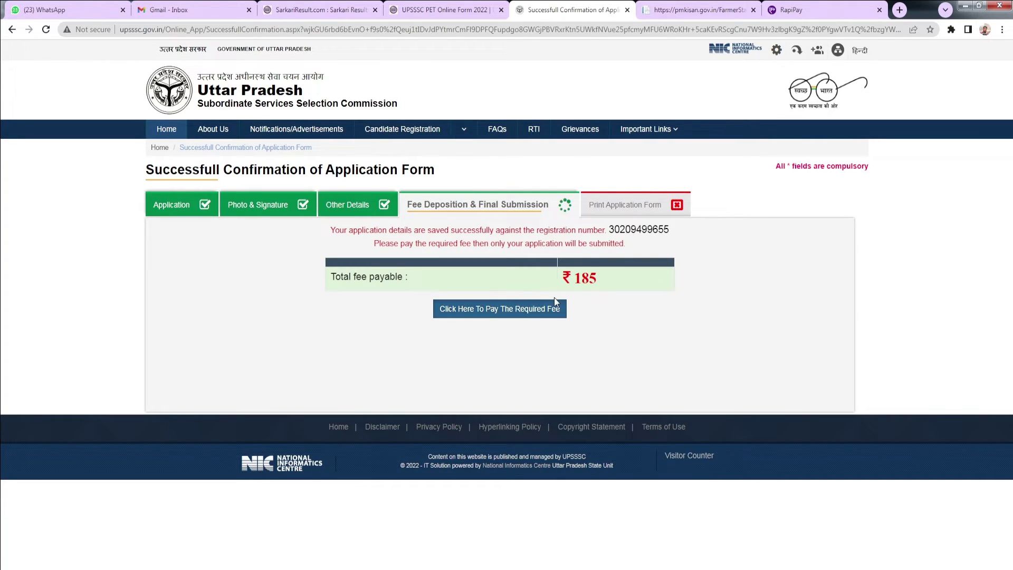
pyautogui.click(533, 315)
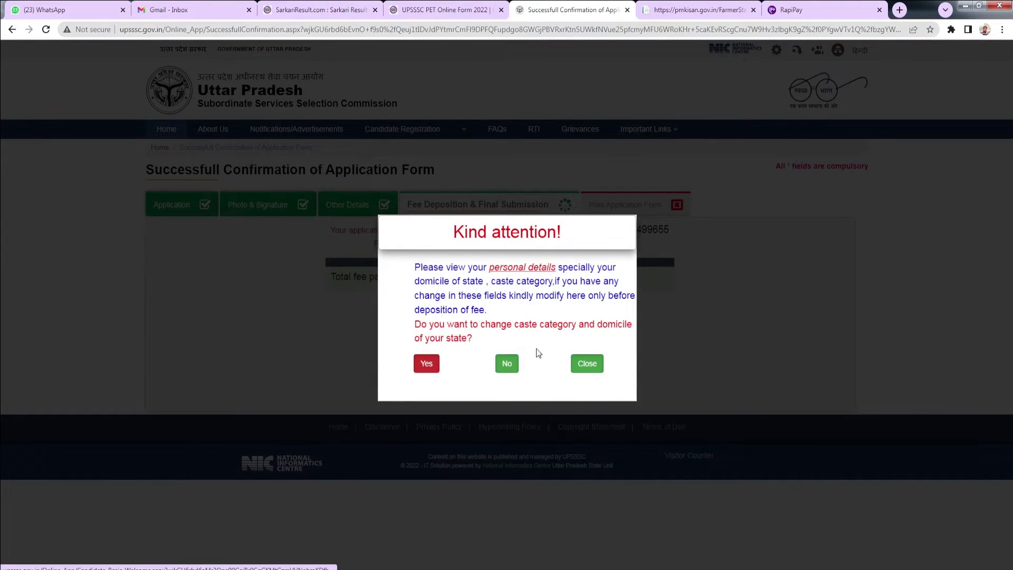
pyautogui.moveTo(418, 322); pyautogui.dragTo(477, 340)
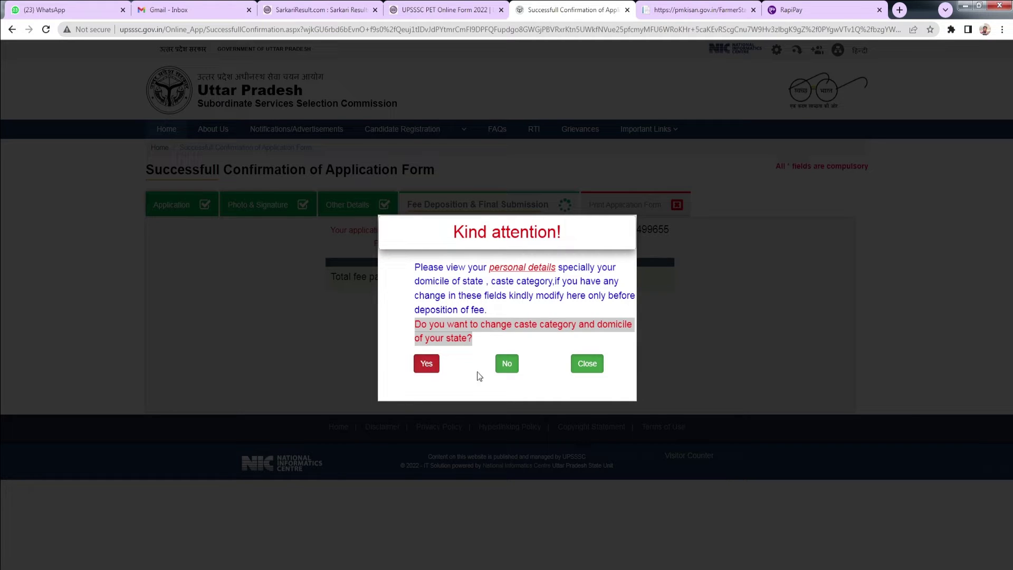
pyautogui.click(508, 364)
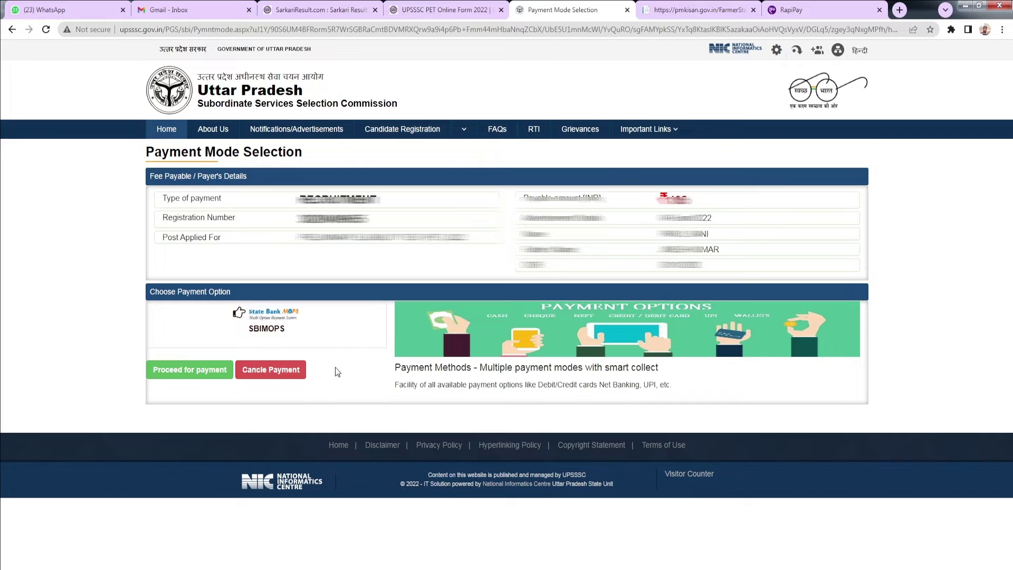
# - Select State Bank MOPS as the payment option on both payment pages and confirm proceeding with the fee payment
pyautogui.click(312, 333)
pyautogui.click(210, 365)
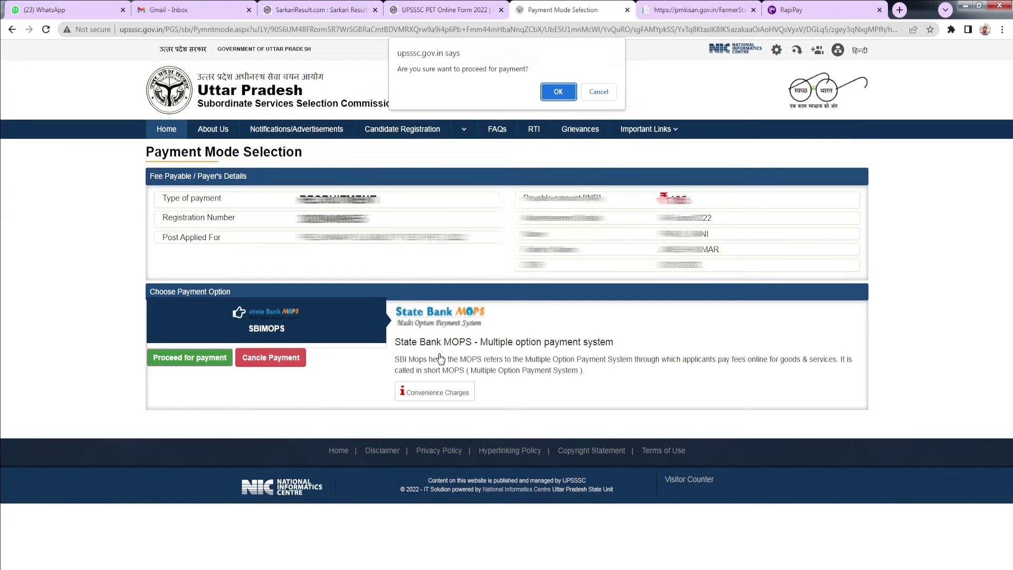
pyautogui.click(553, 91)
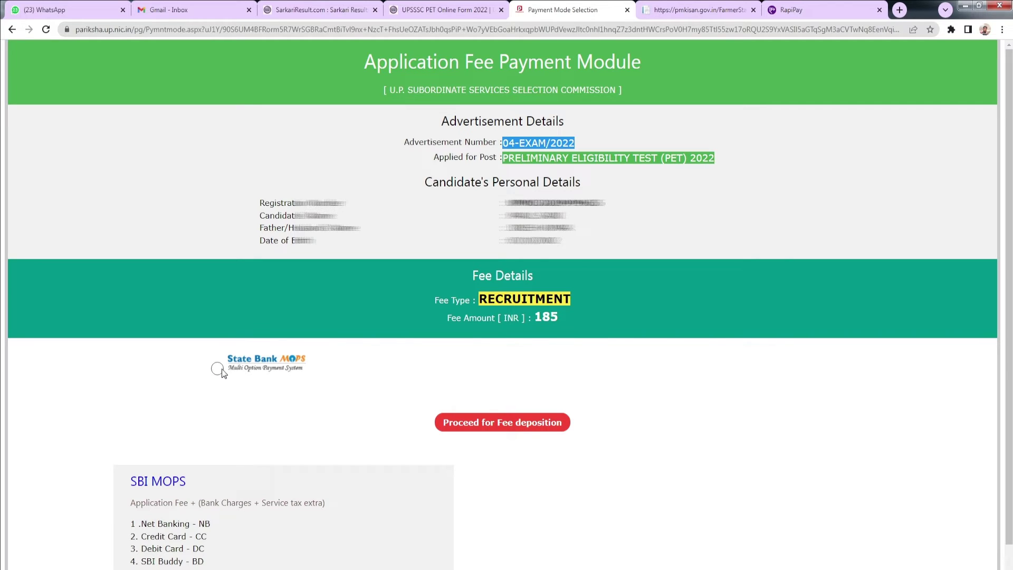
pyautogui.click(218, 369)
pyautogui.click(535, 421)
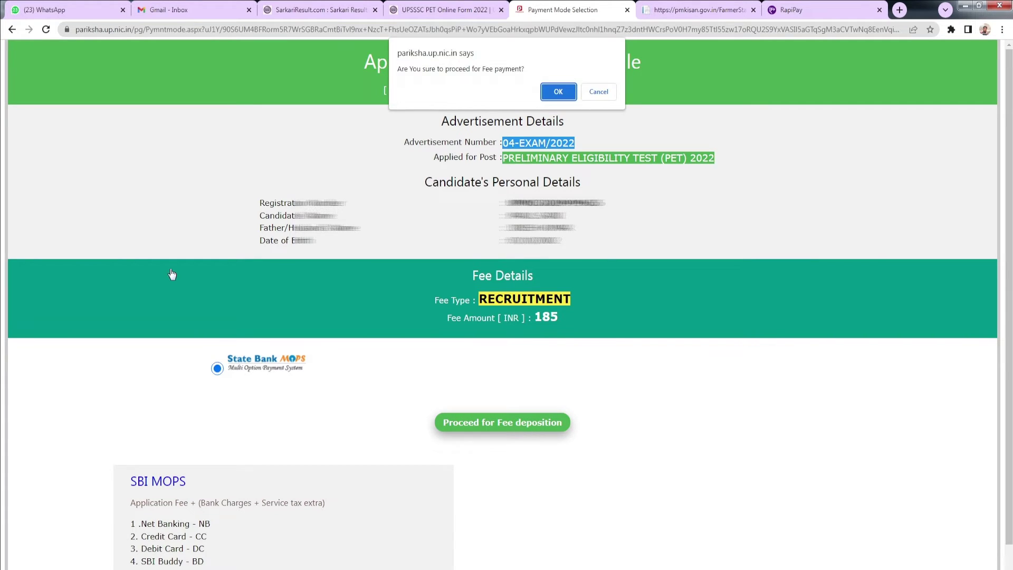
pyautogui.click(558, 91)
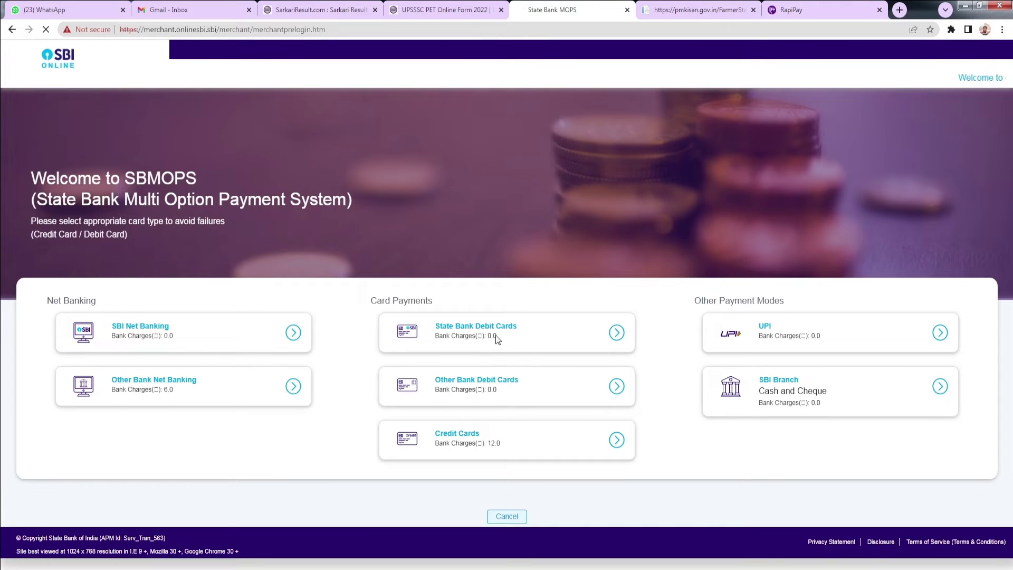
# - Pay through Other Bank Debit Cards, confirming the payment details and entering the card number, expiry date, cardholder's name, CVV and verification characters
pyautogui.click(471, 317)
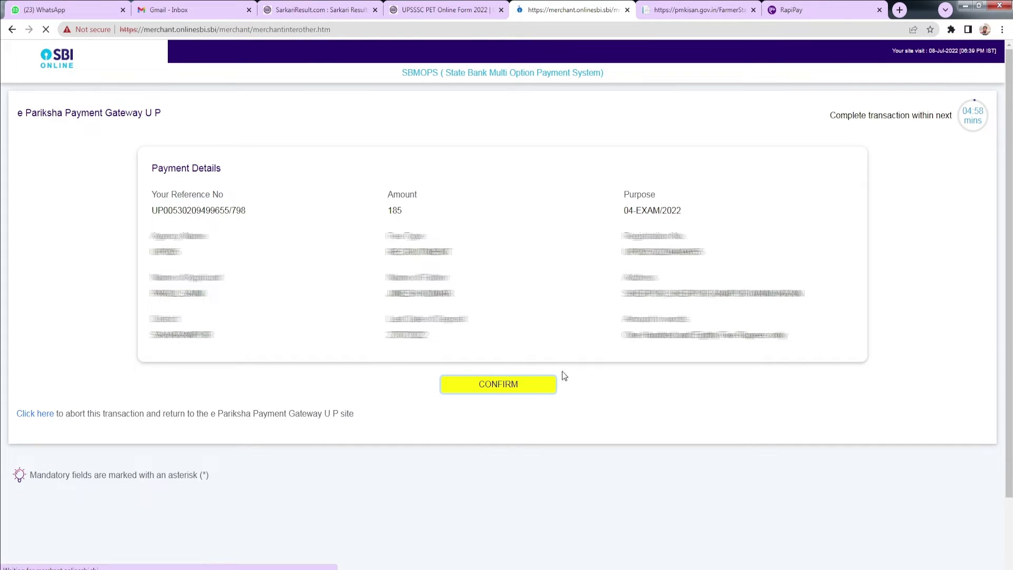
pyautogui.click(518, 385)
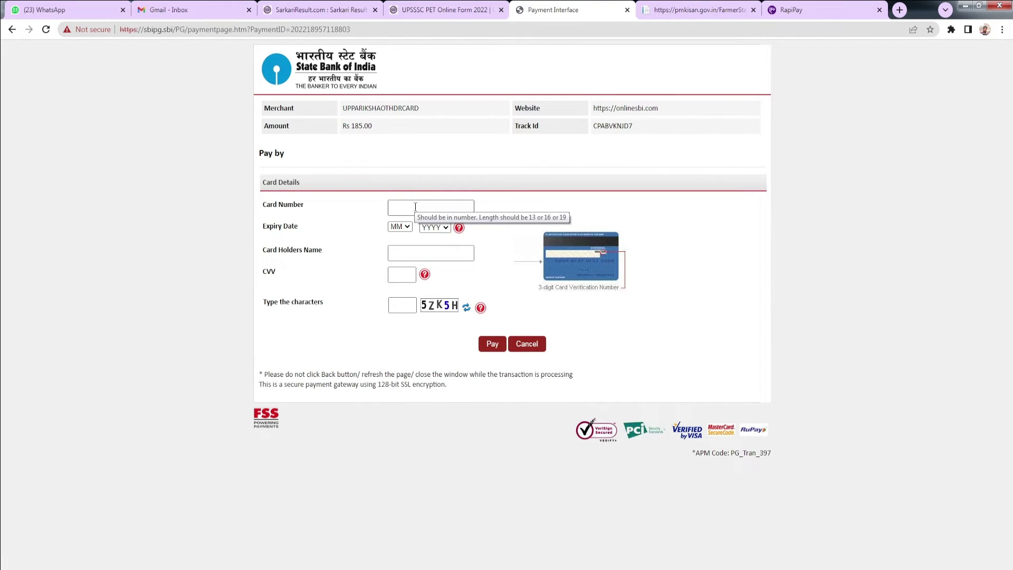
pyautogui.write('44')
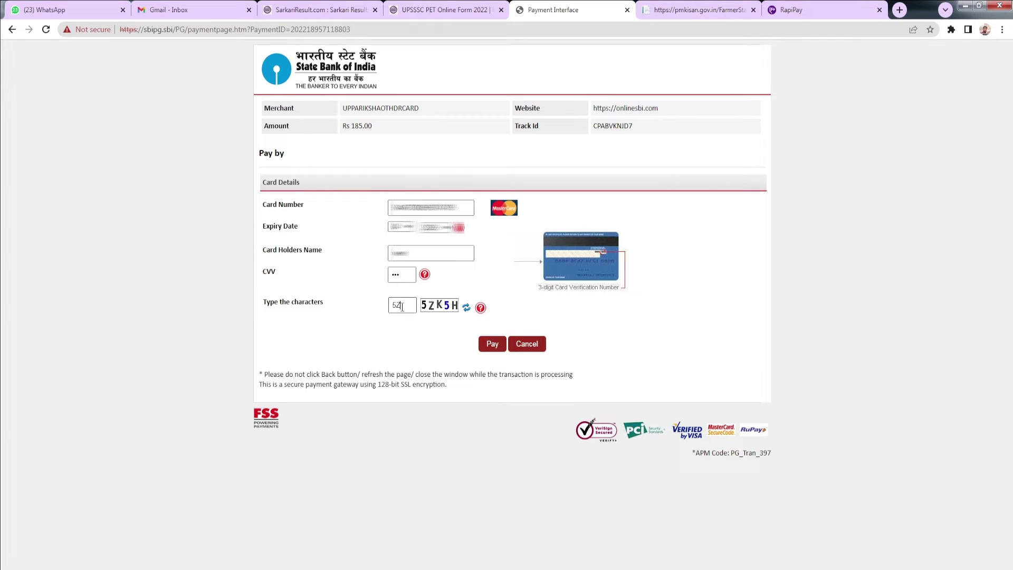
pyautogui.write('H')
pyautogui.click(496, 343)
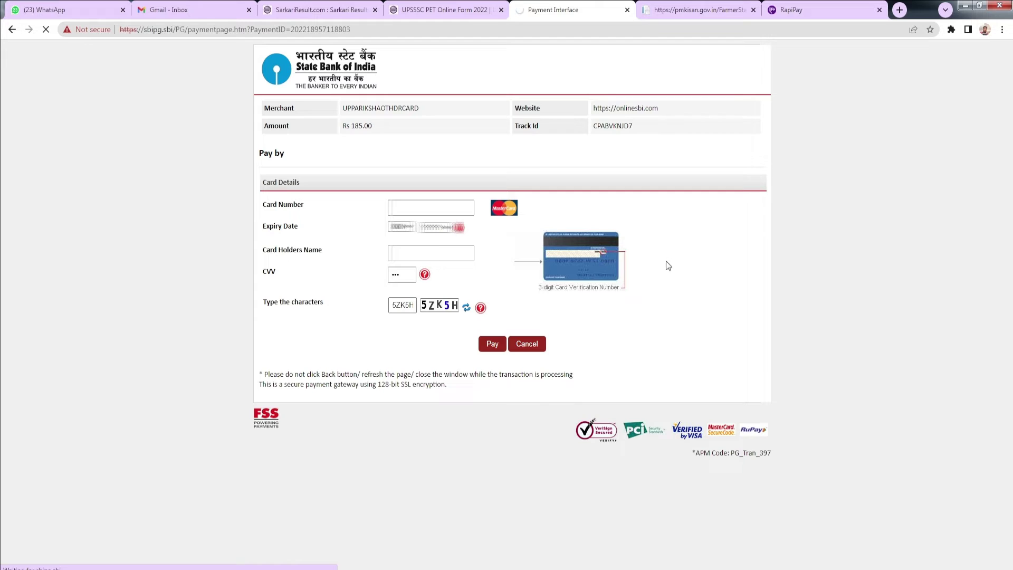